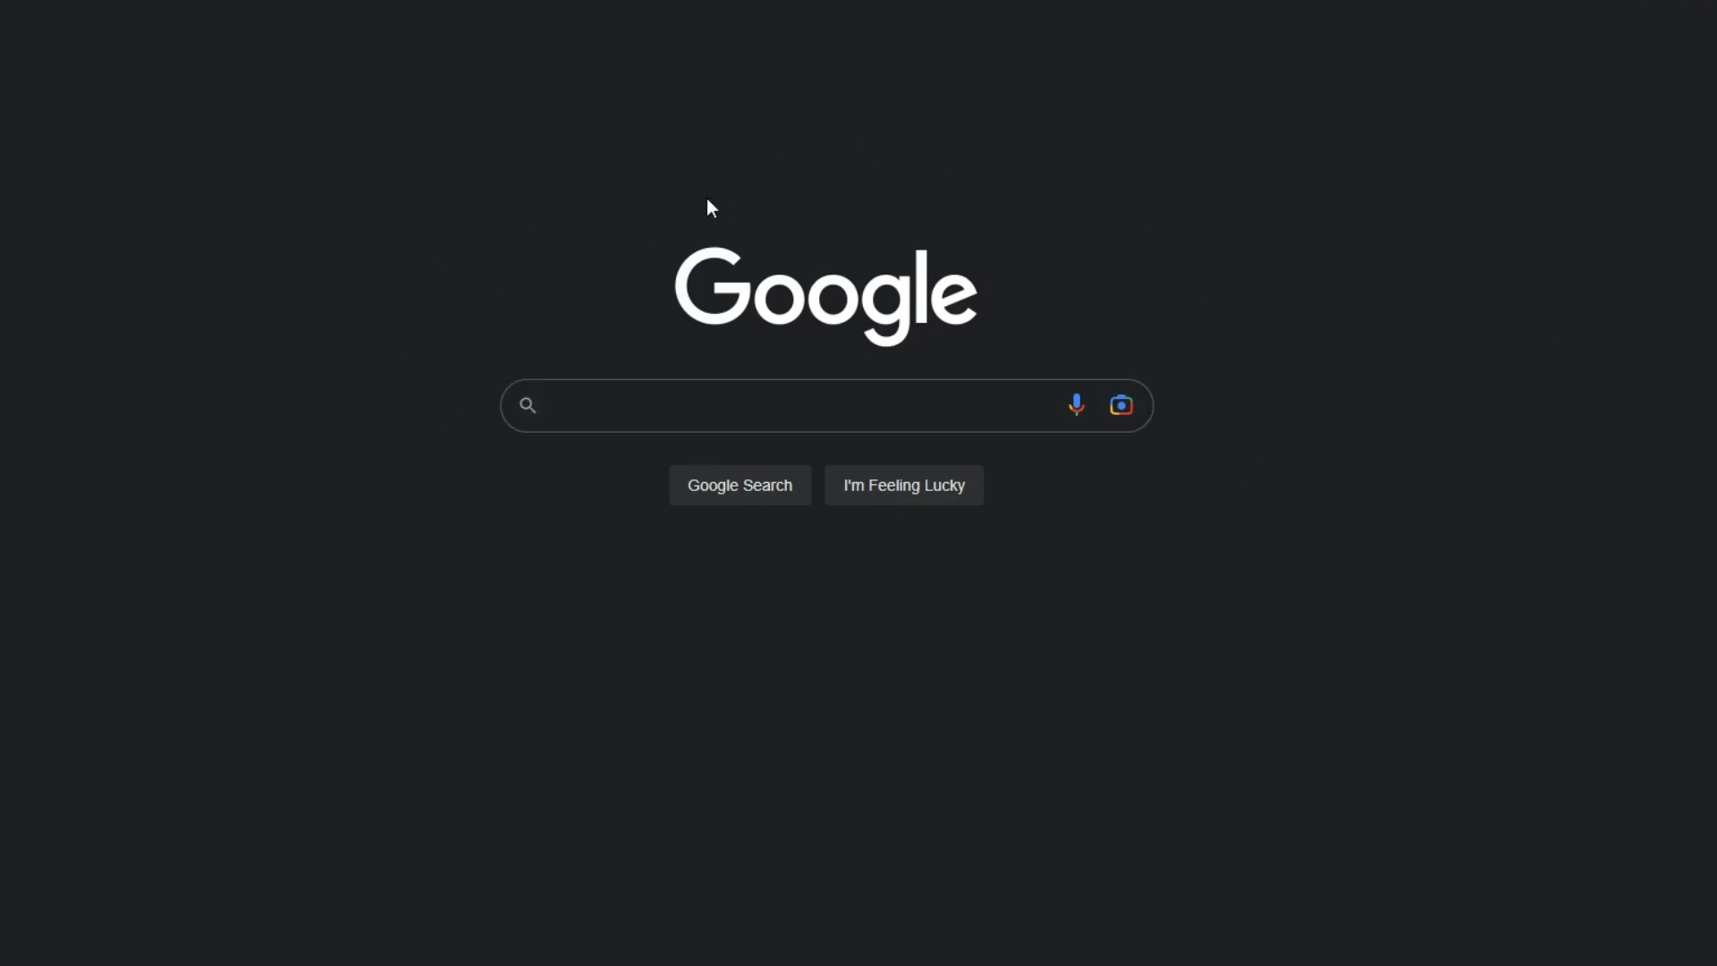
Step: Search Google Images for "roblox shirt template" and open a blank white shirt template from the results
{"action": "left_click", "coordinate": [640, 406]}
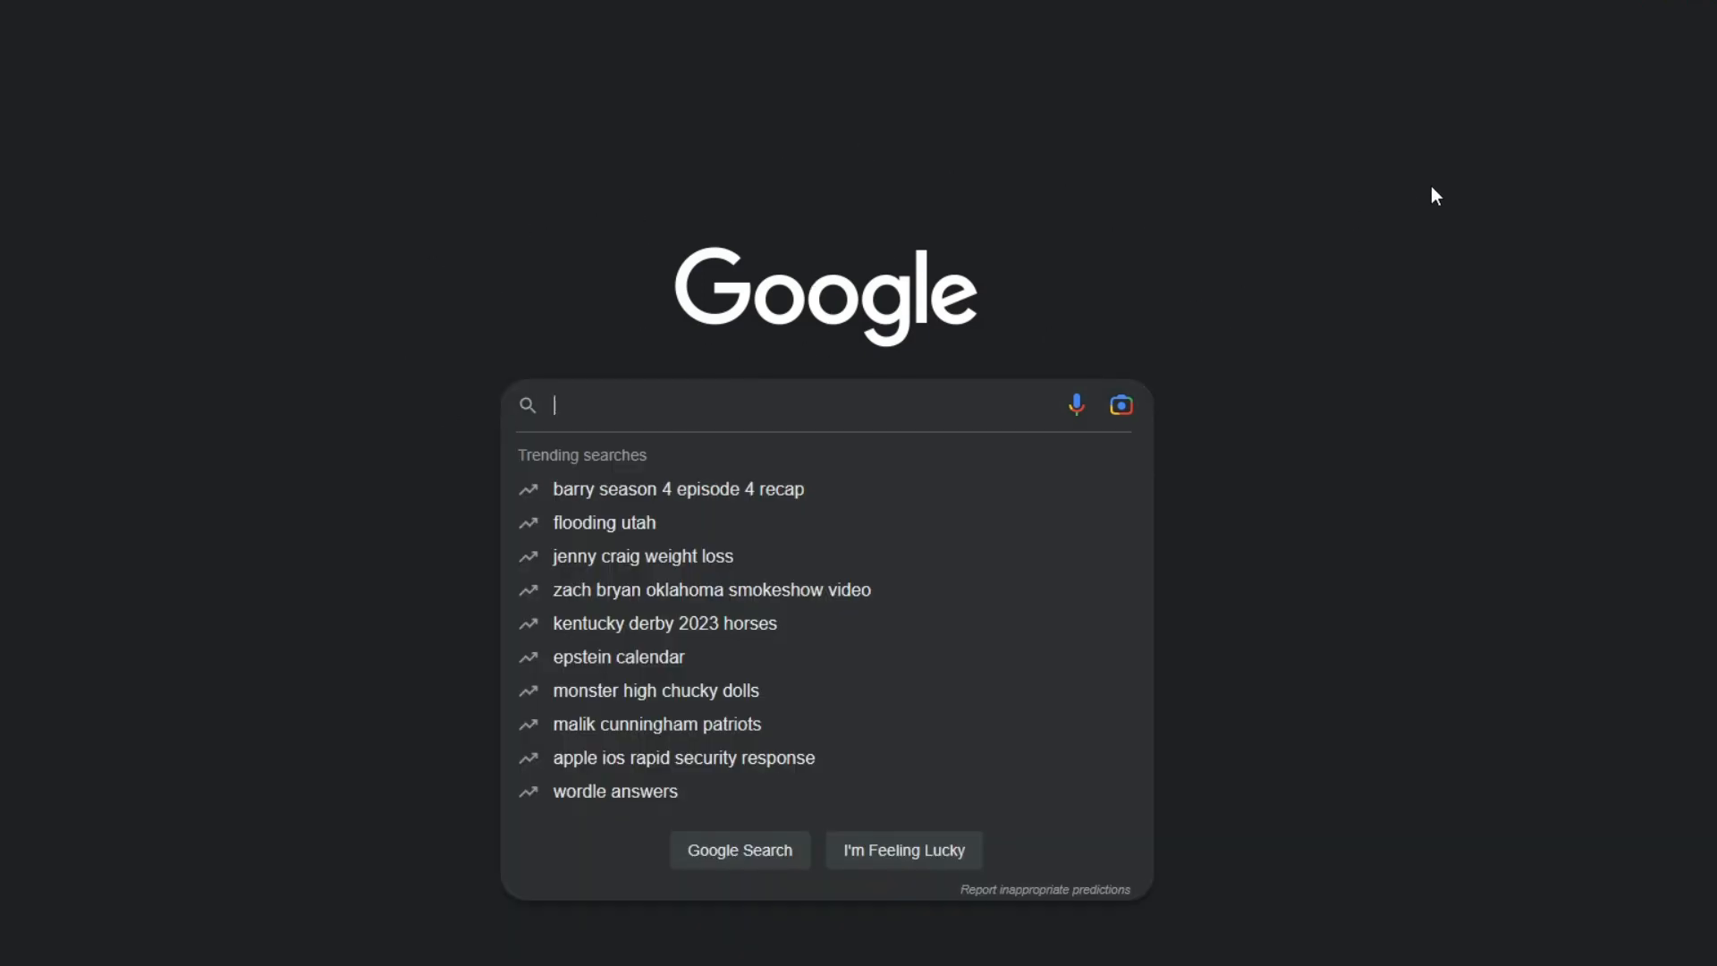
{"action": "type", "text": "roblox shirt template"}
{"action": "key", "text": "Return"}
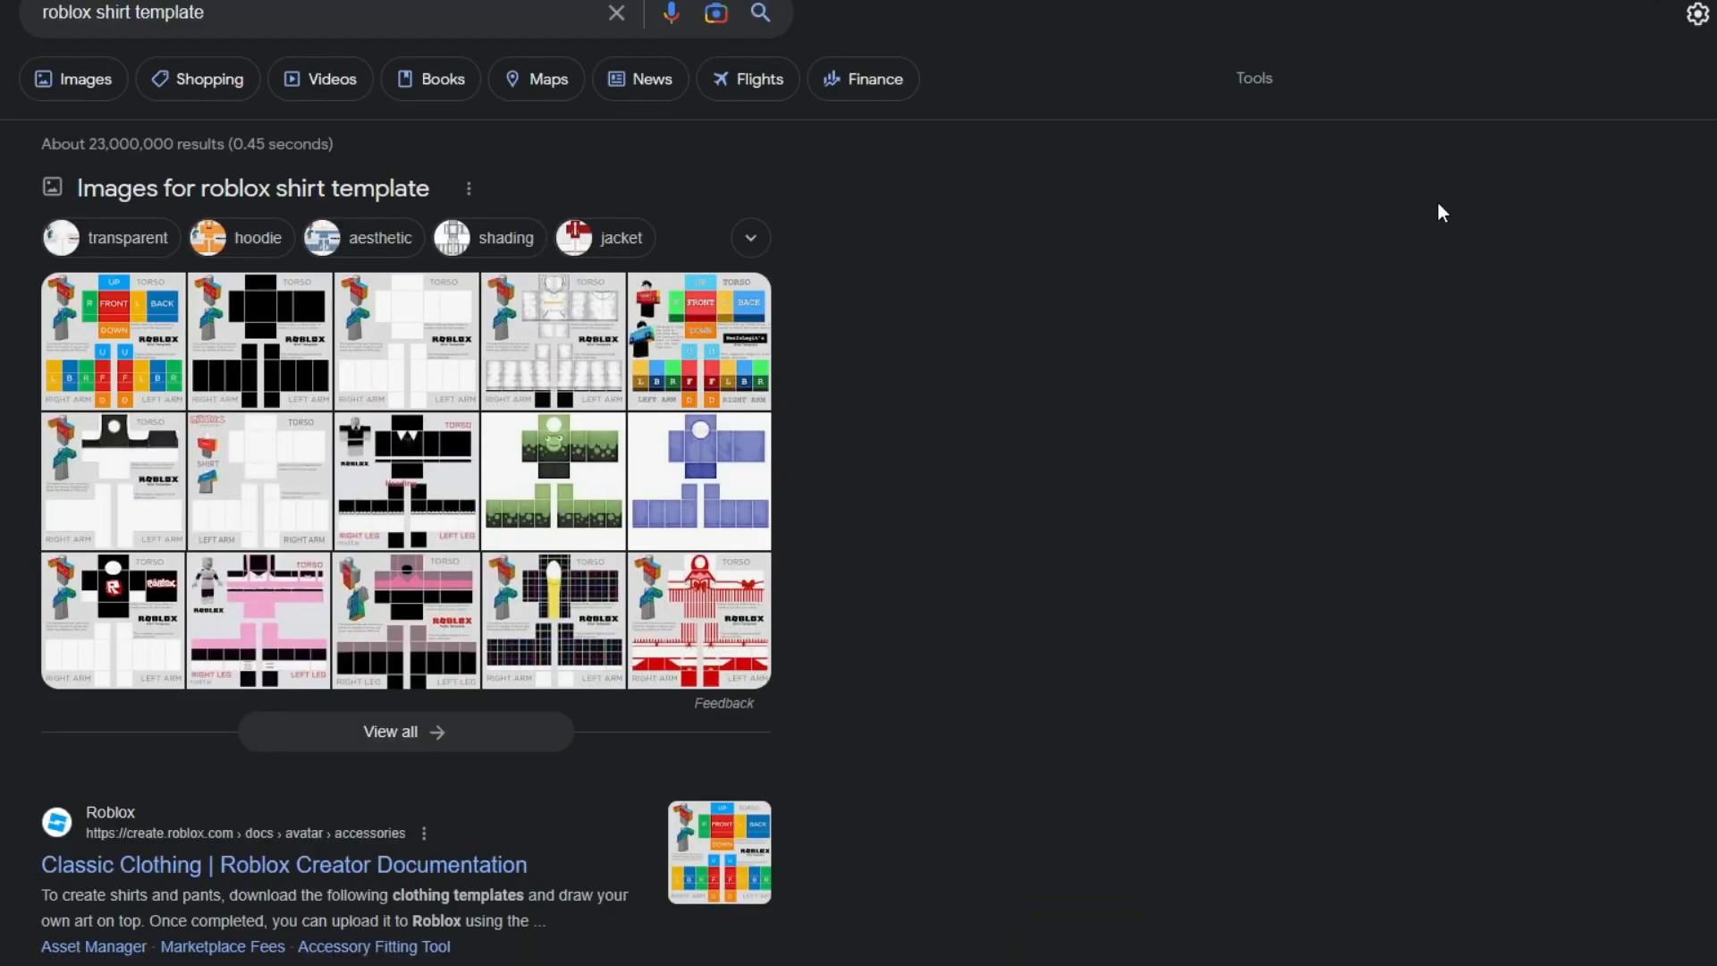
{"action": "left_click", "coordinate": [93, 89]}
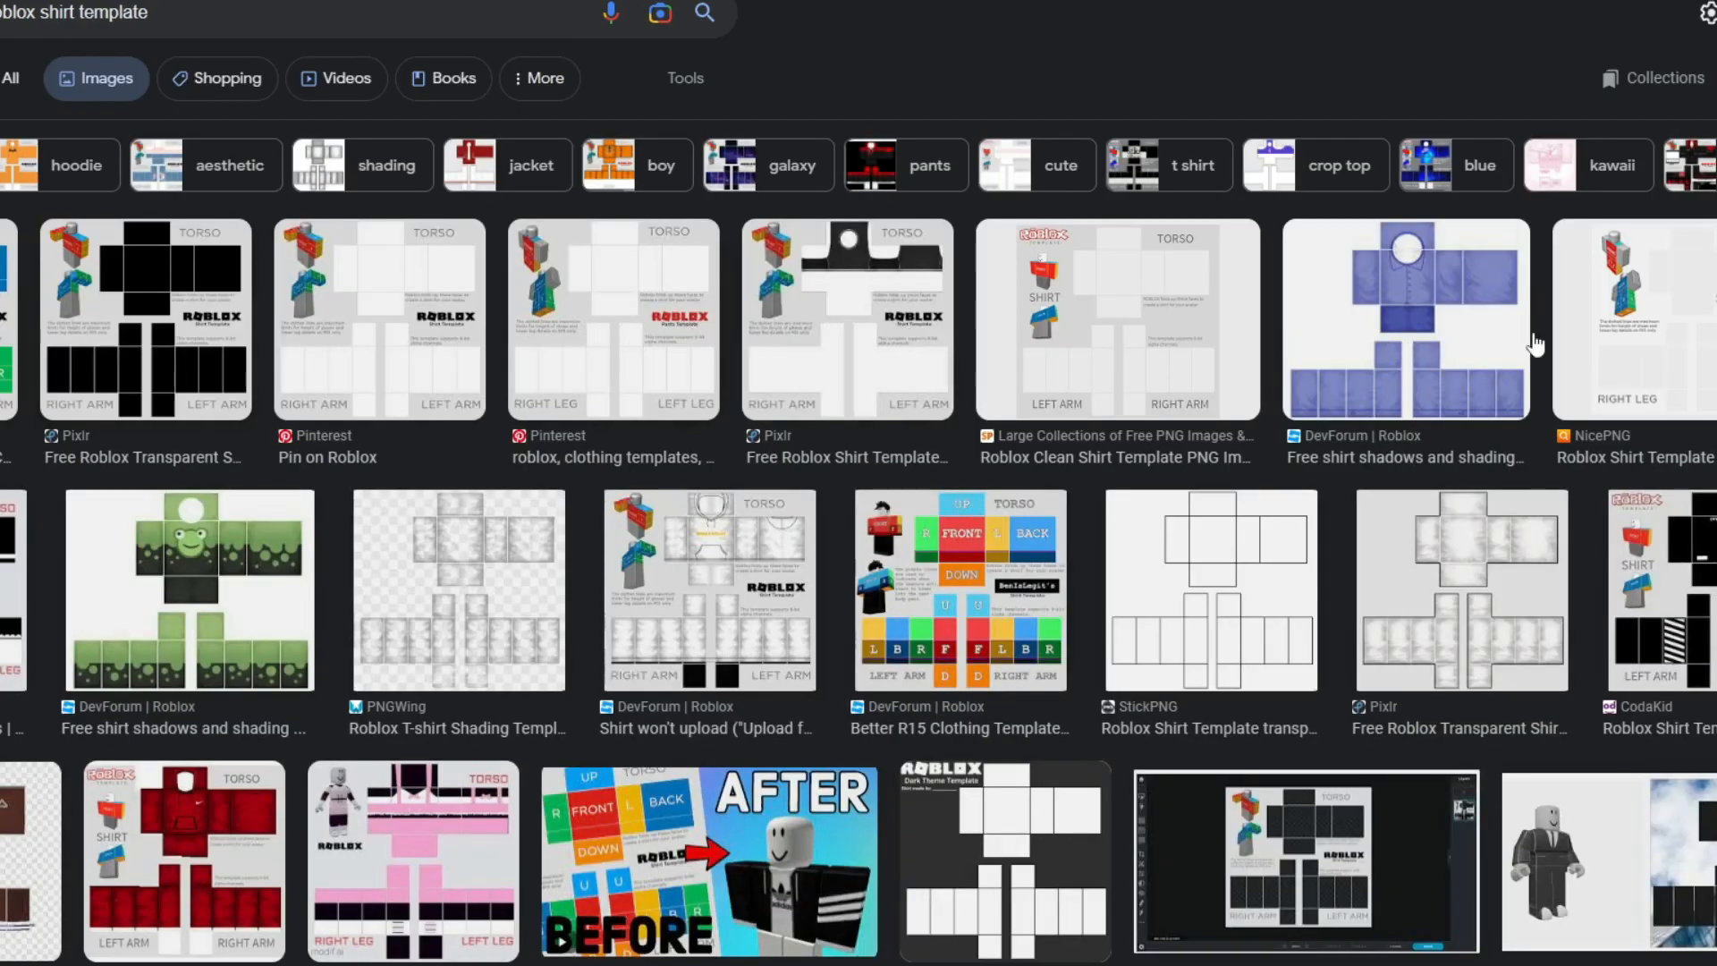
{"action": "left_click", "coordinate": [393, 330]}
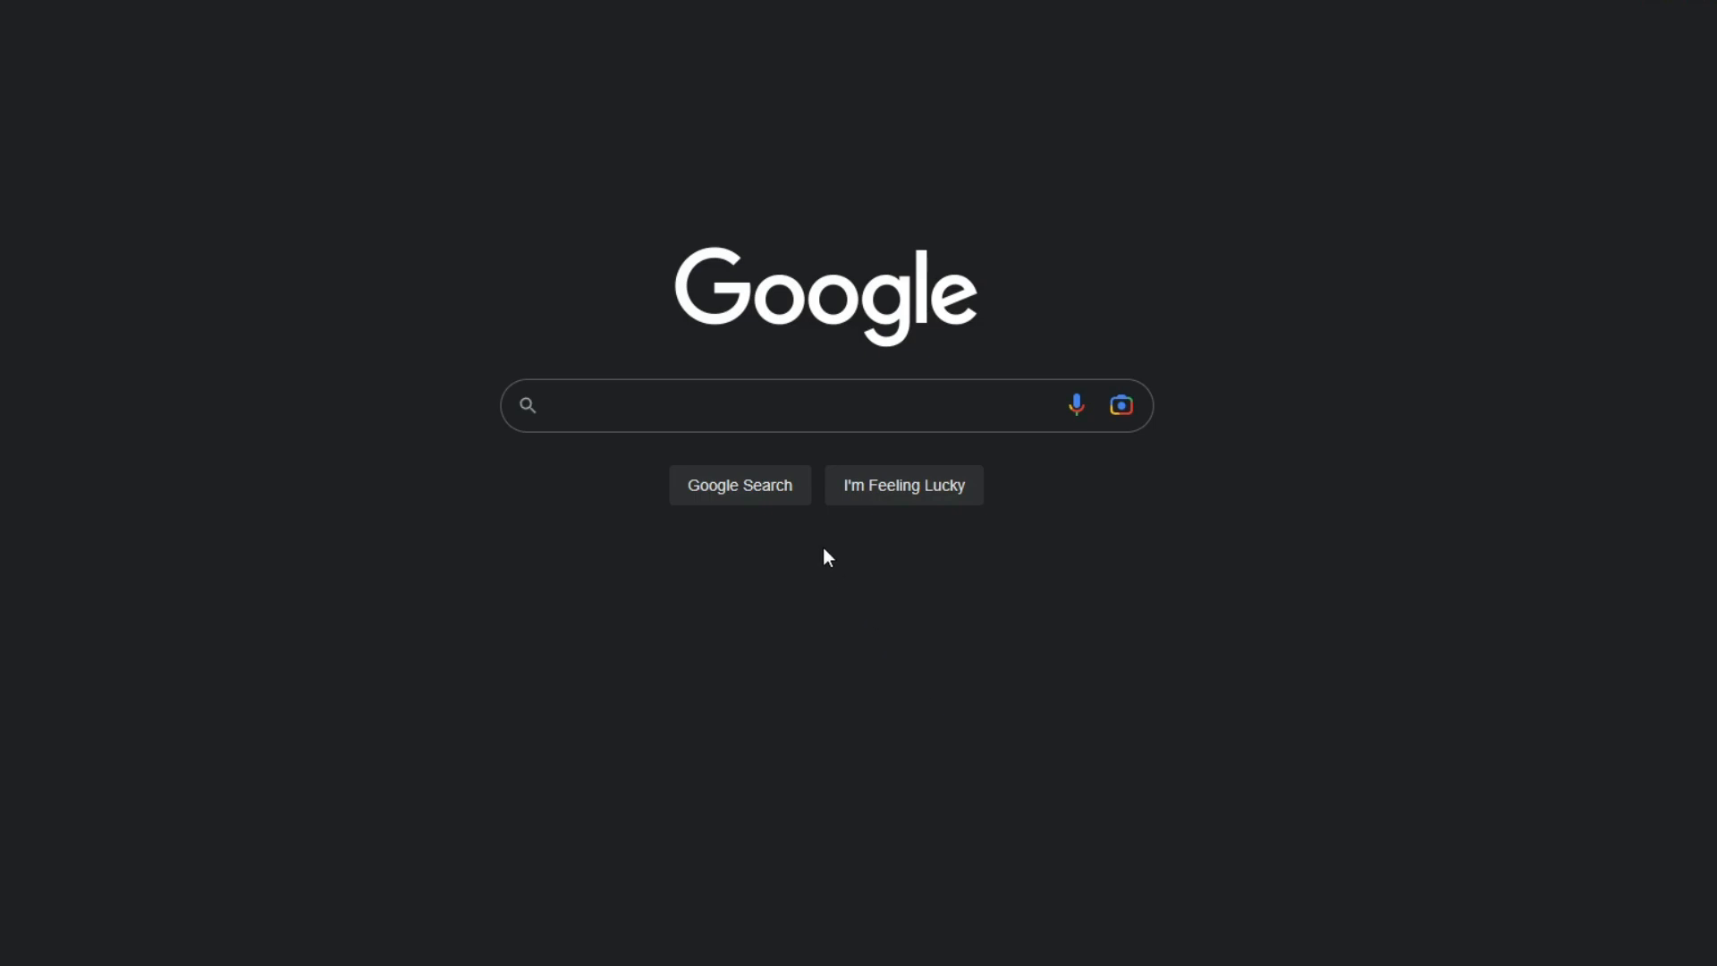
Step: Search Google for "pixlr", open the Pixlr website and start a design project in Pixlr X
{"action": "left_click", "coordinate": [742, 393]}
{"action": "type", "text": "pi"}
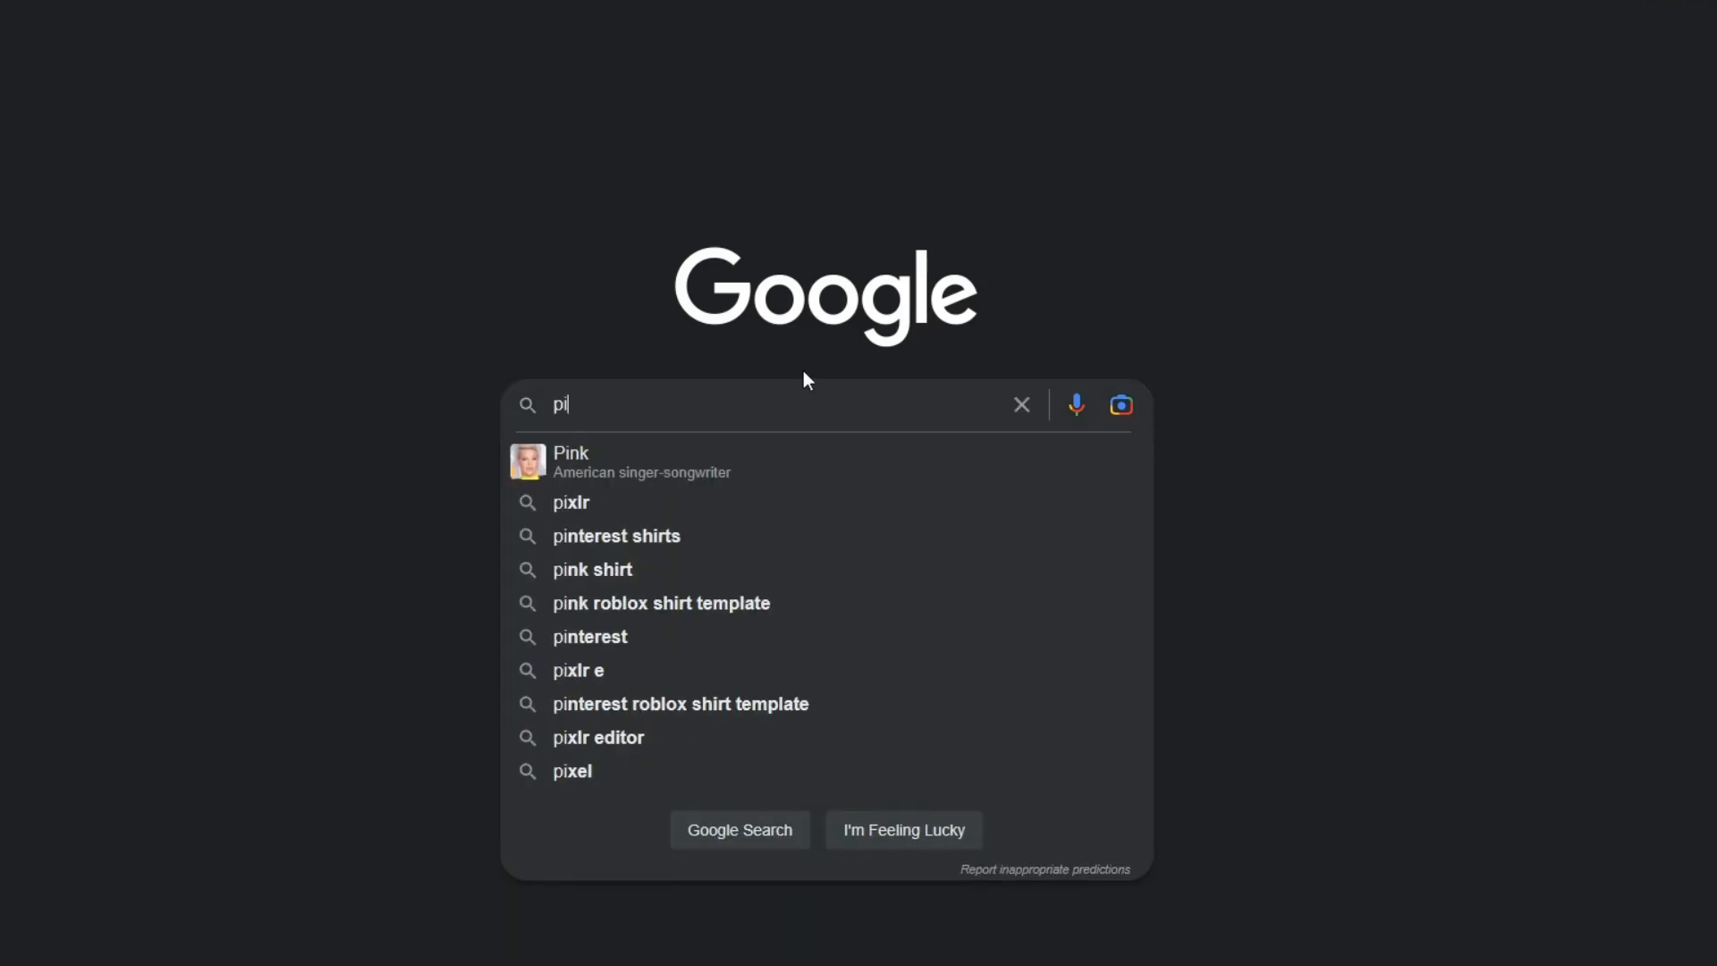
{"action": "type", "text": "xlr"}
{"action": "key", "text": "Return"}
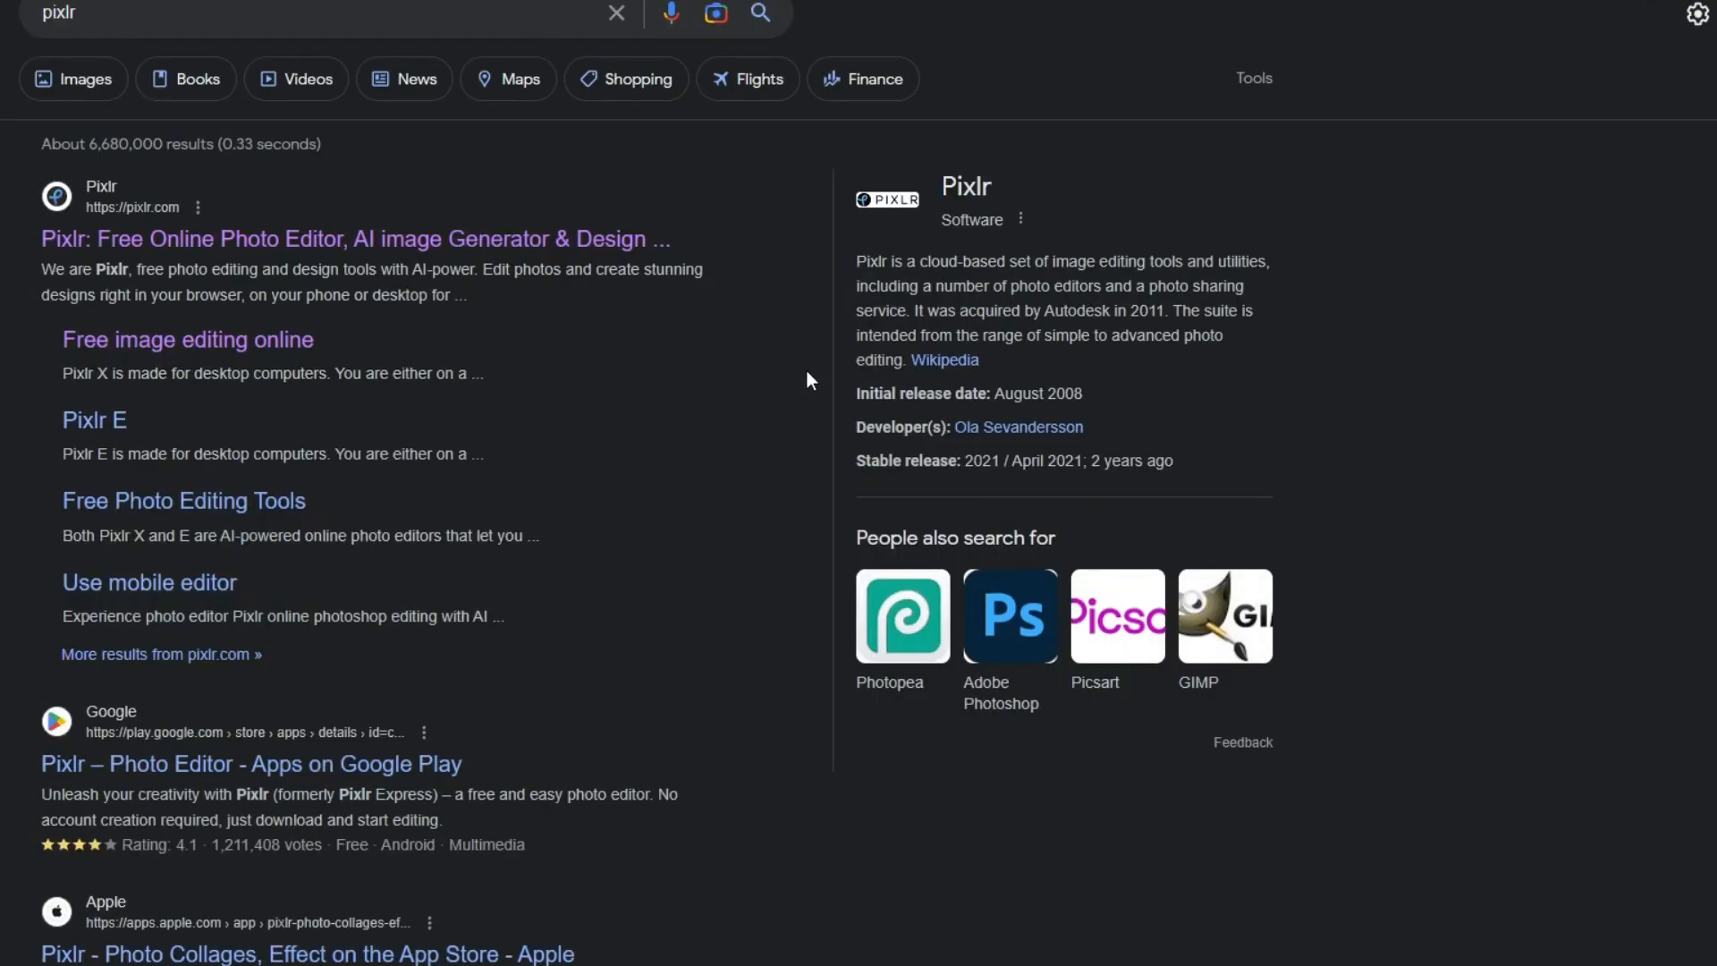
{"action": "left_click", "coordinate": [594, 240]}
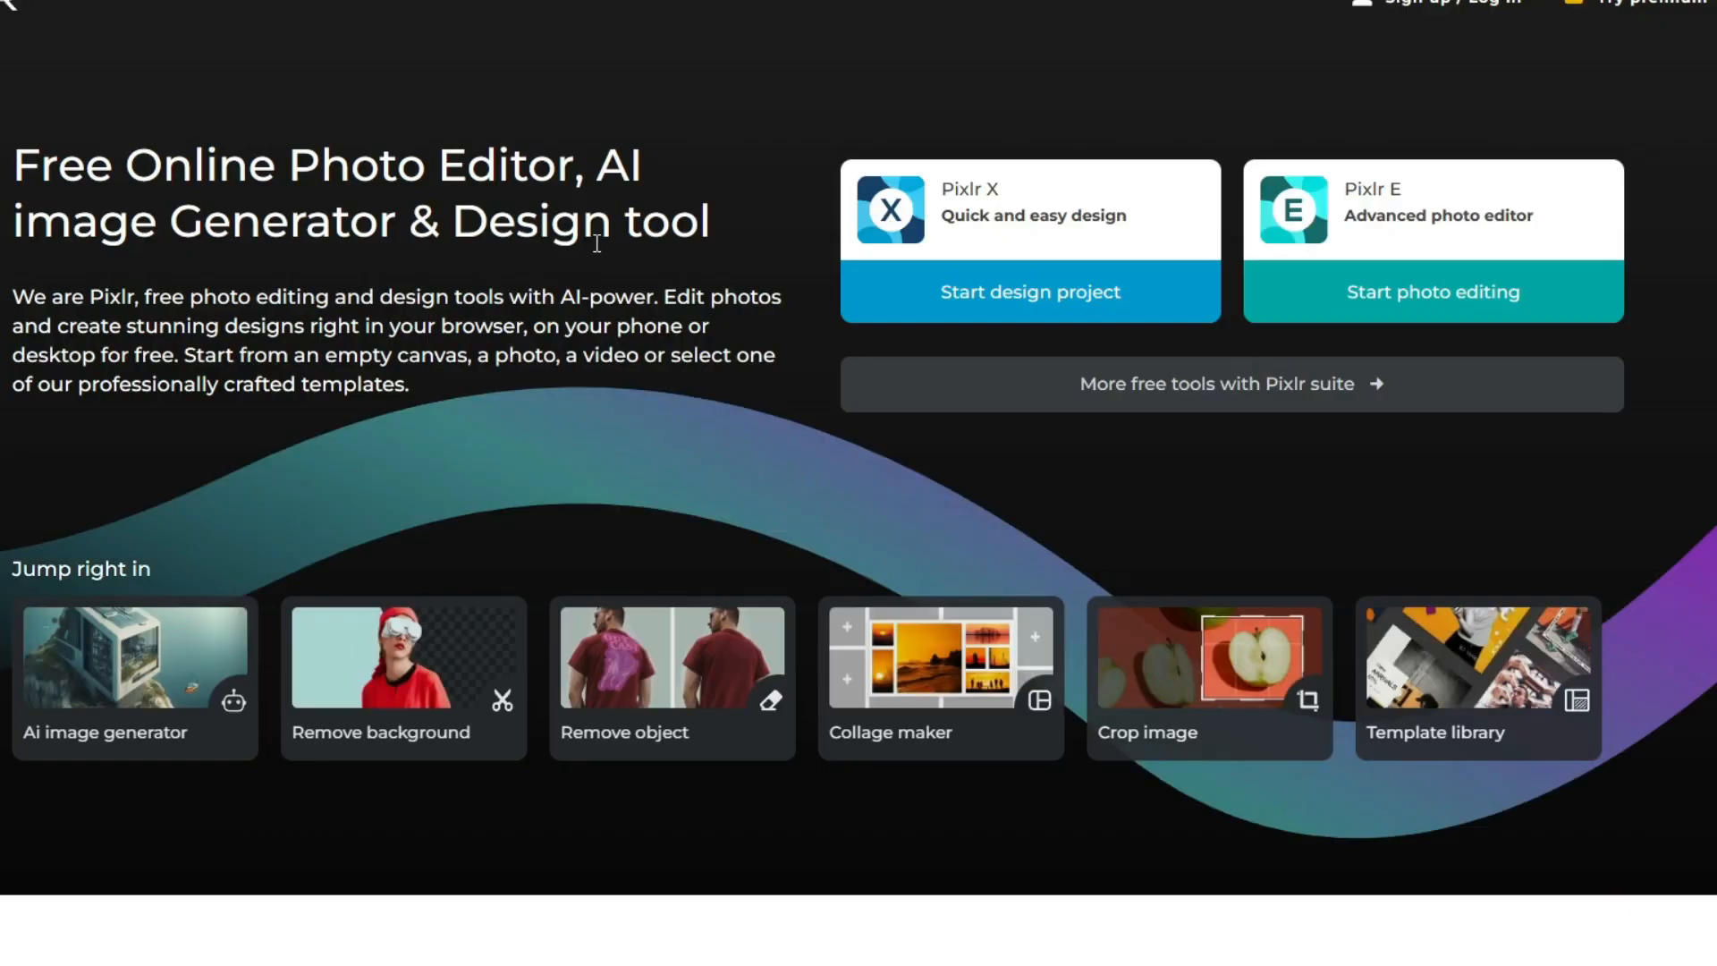
{"action": "left_click", "coordinate": [988, 292]}
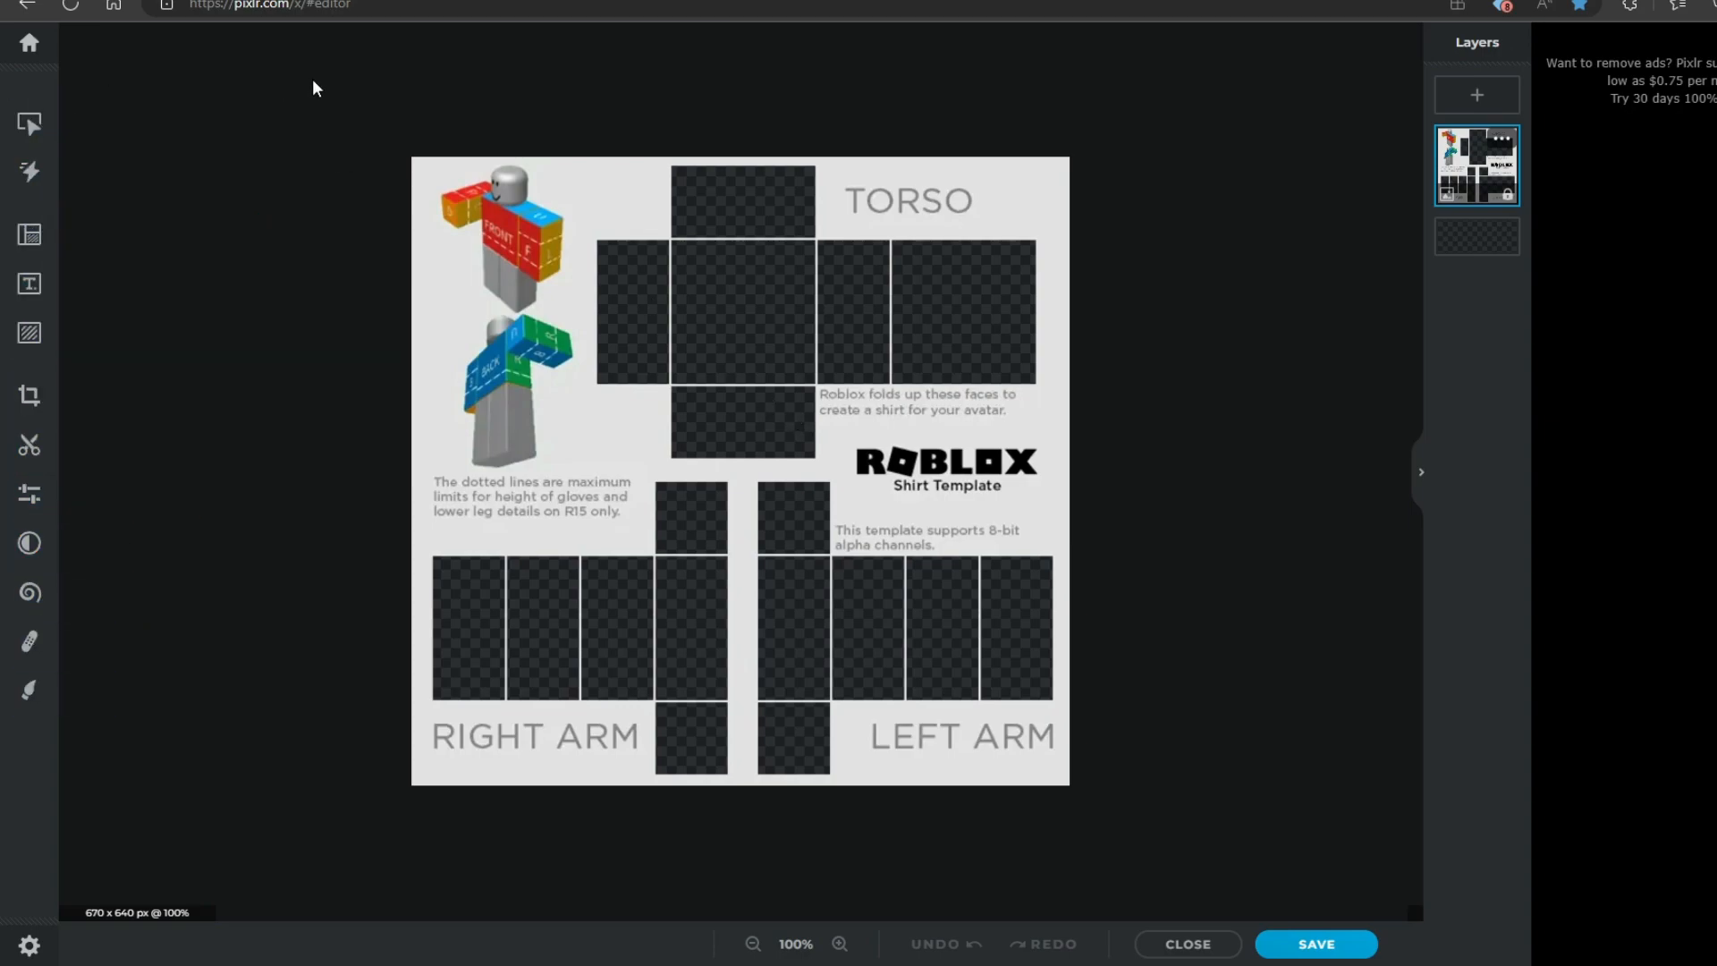
Step: Add an empty layer, place it beneath the shirt template layer and choose the Draw brush for it
{"action": "left_click", "coordinate": [1476, 95]}
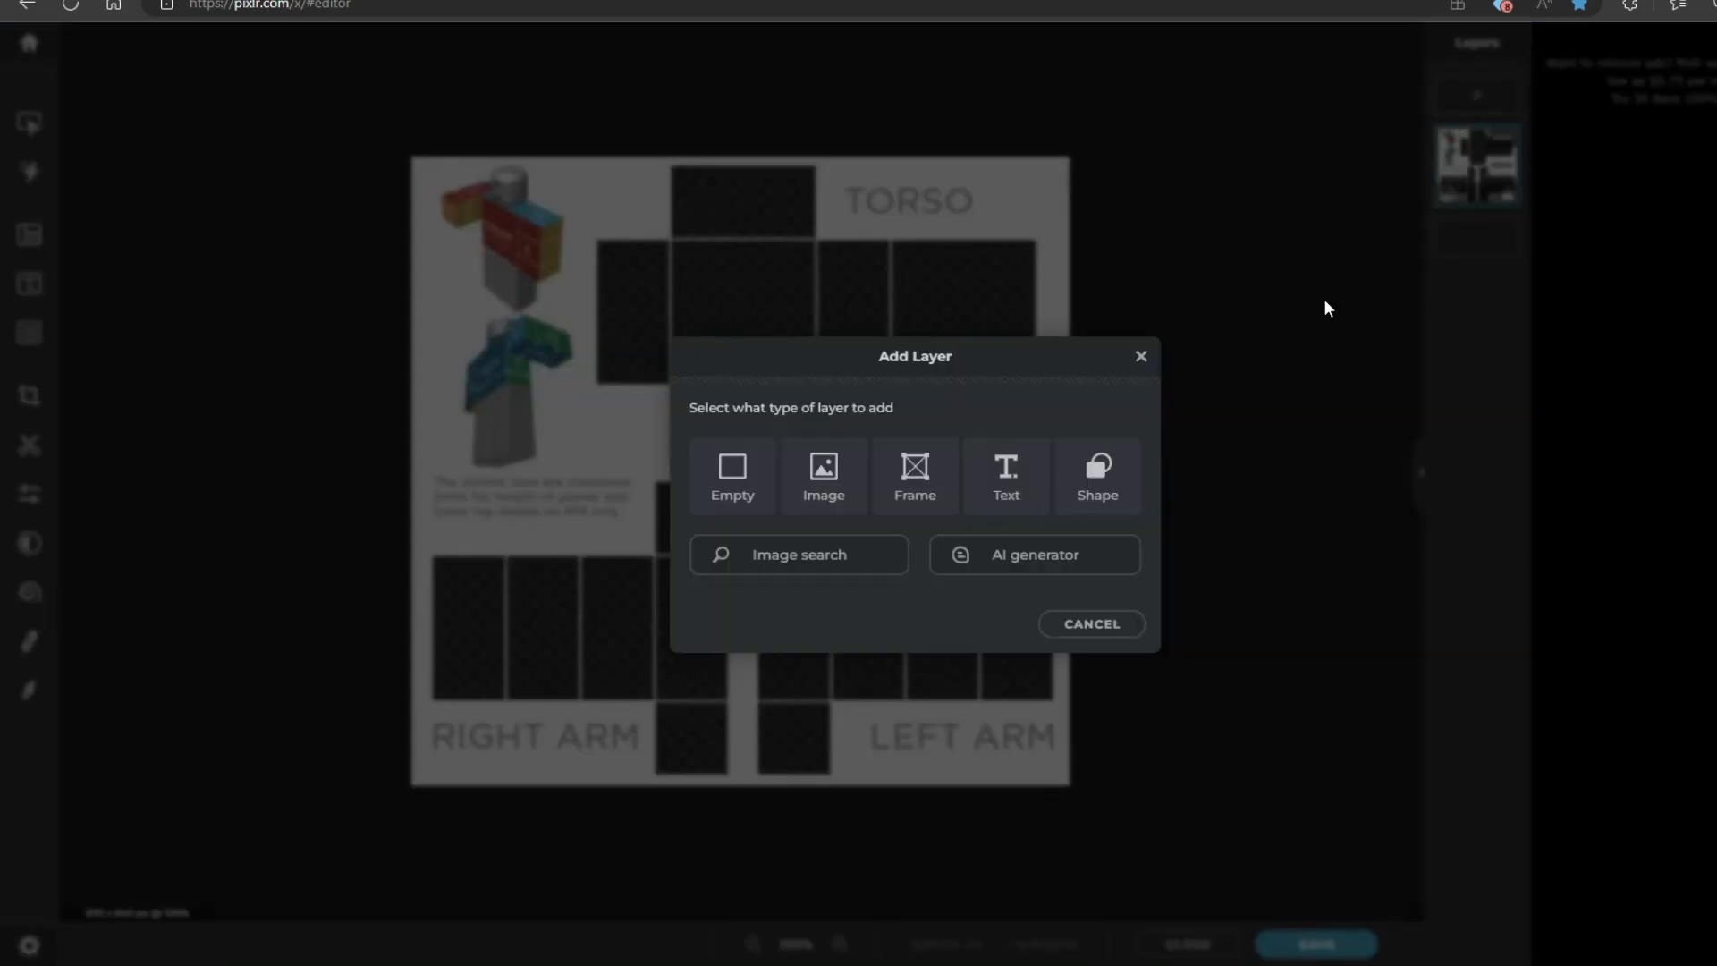
{"action": "left_click", "coordinate": [724, 486]}
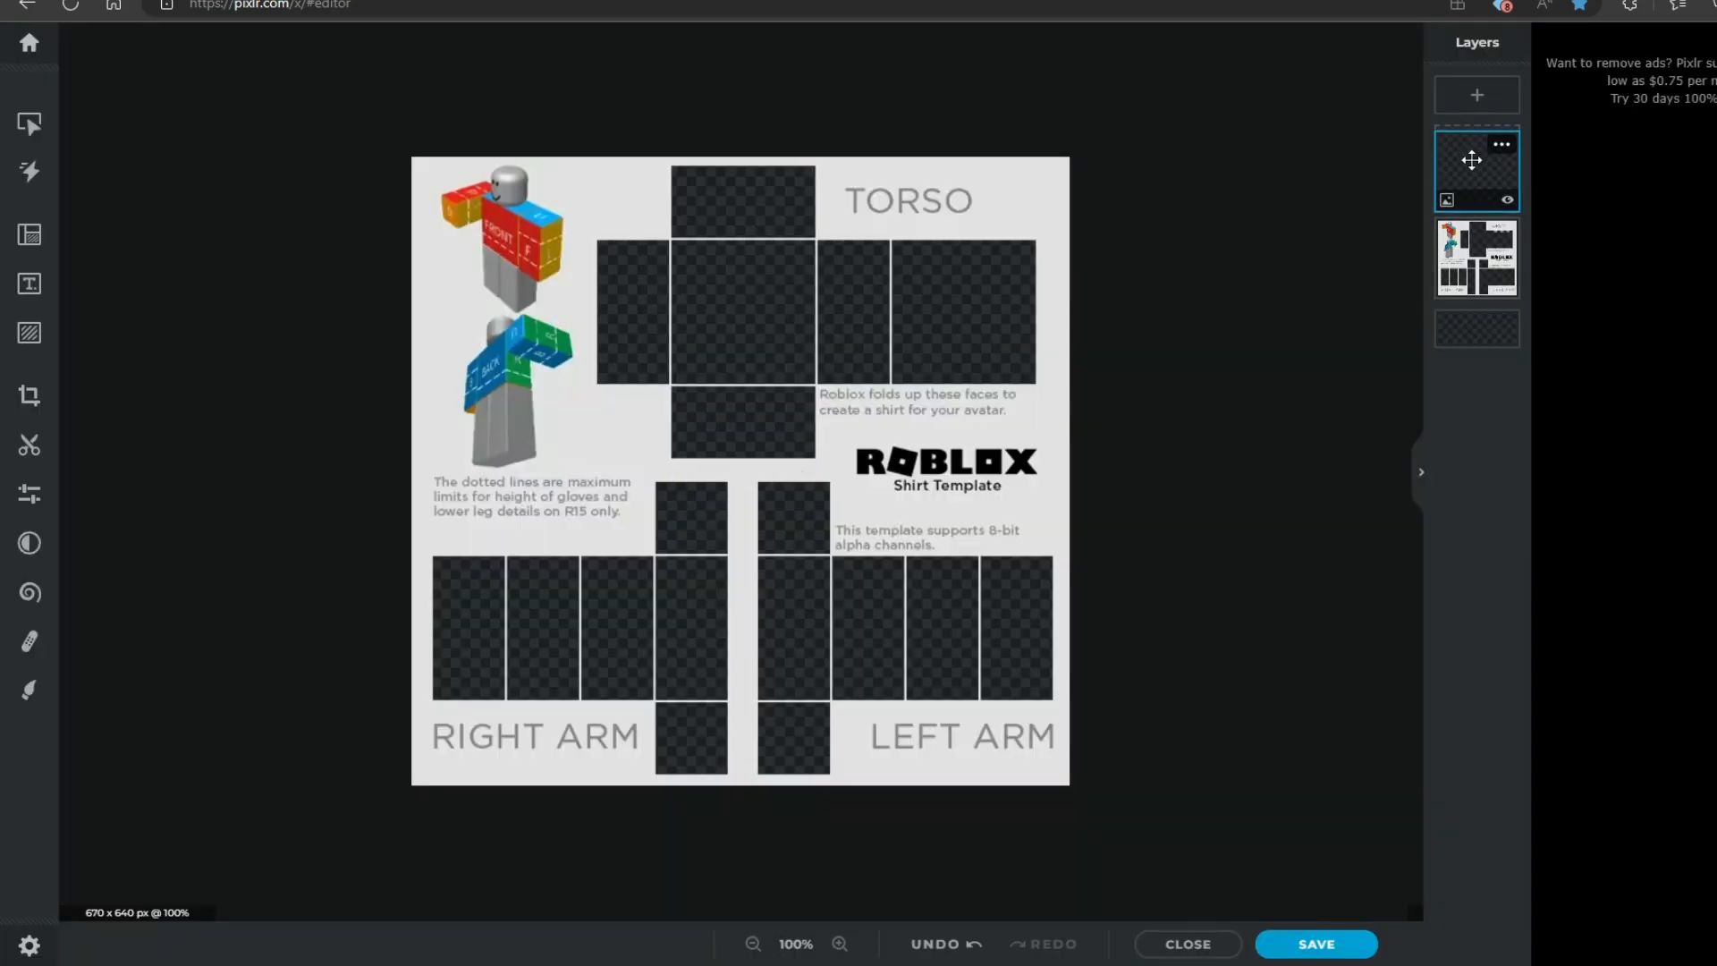
{"action": "left_click", "coordinate": [28, 690]}
{"action": "left_click", "coordinate": [105, 590]}
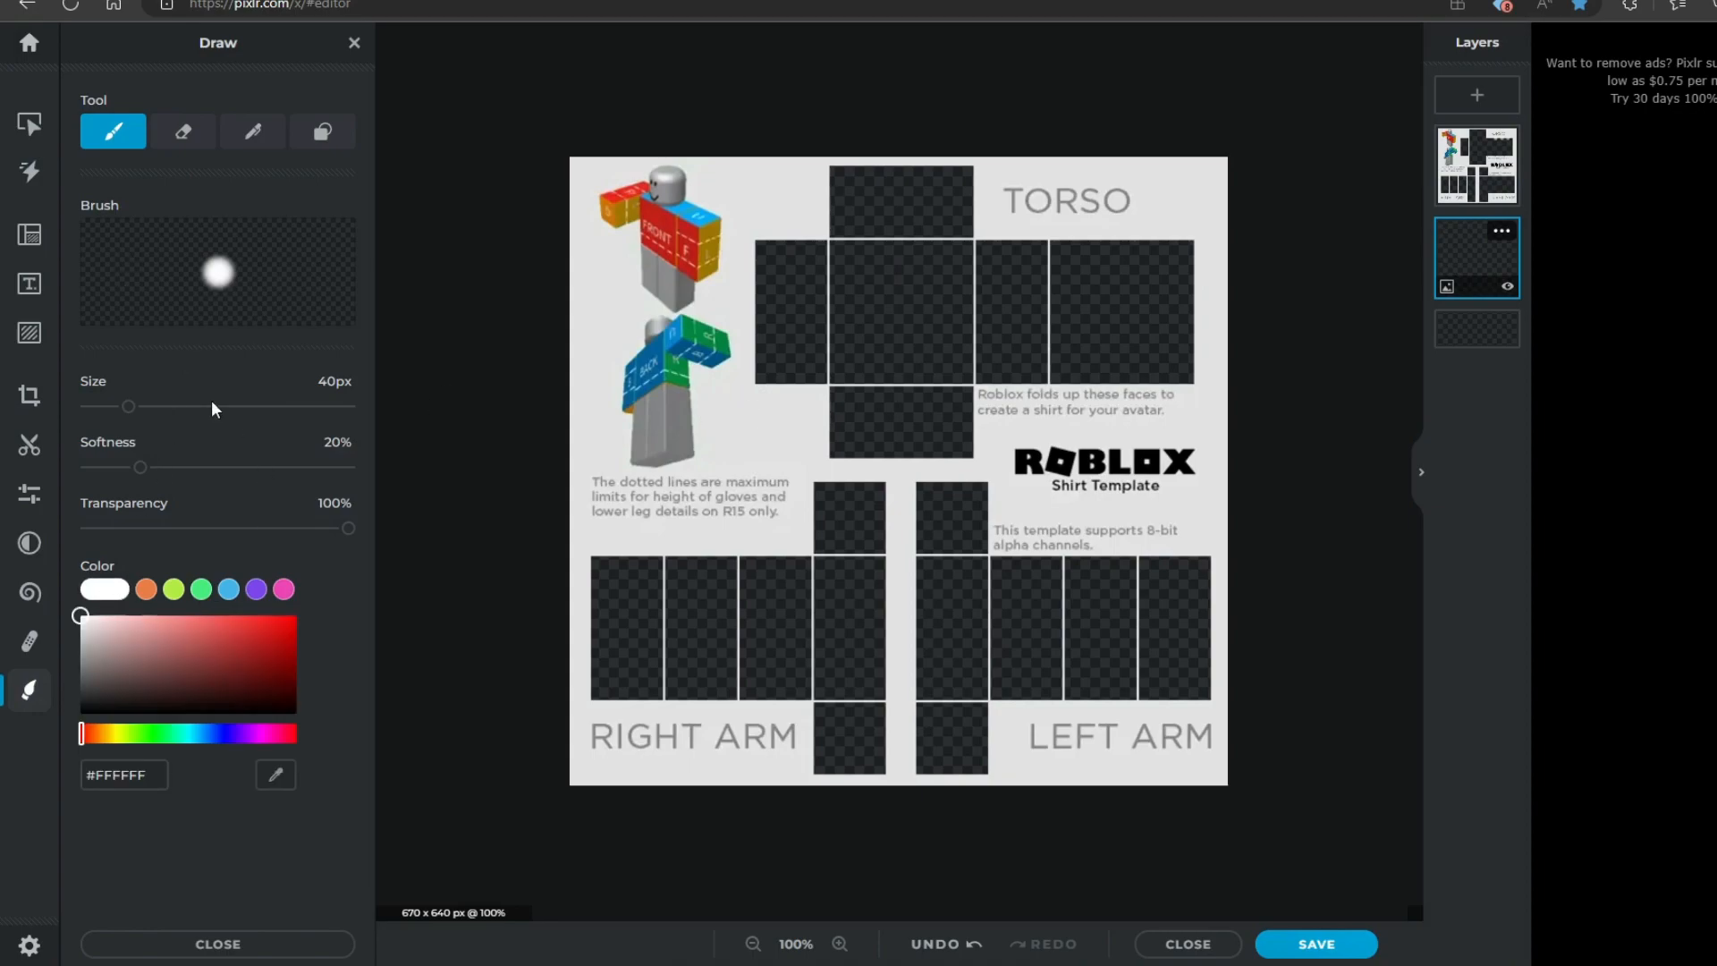
Step: Set the brush to a vivid purple with minimum softness and a very large size, and paint the whole layer
{"action": "left_click_drag", "start_coordinate": [171, 742], "coordinate": [252, 739]}
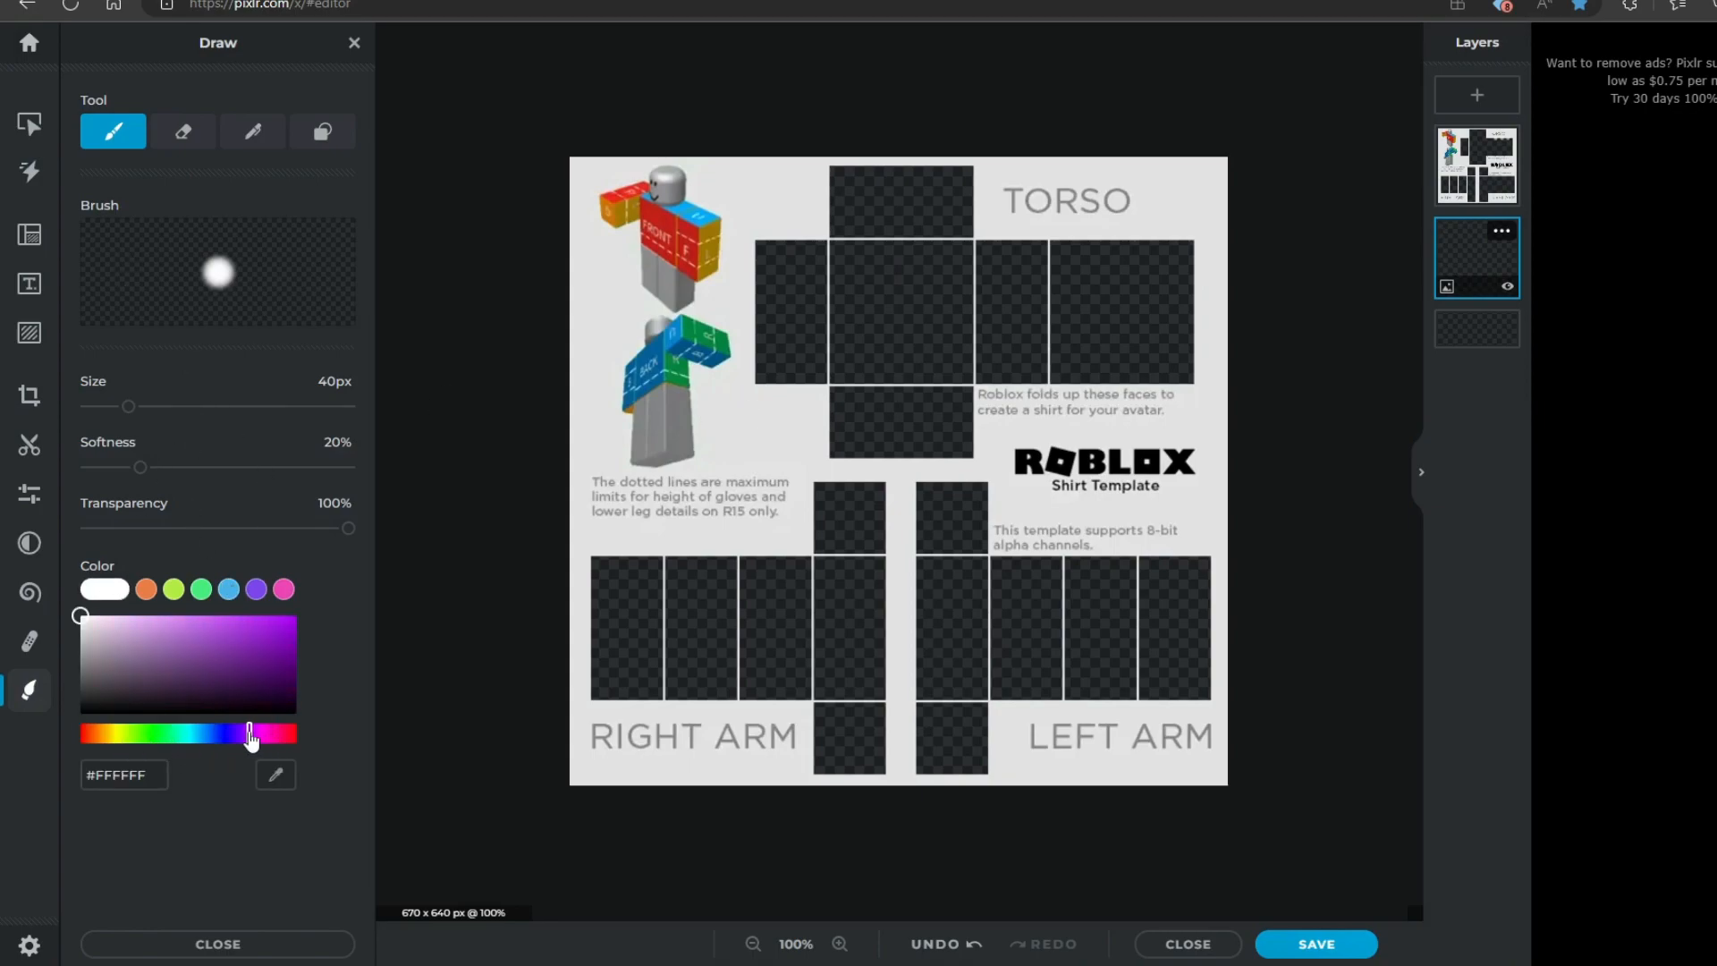
{"action": "left_click_drag", "start_coordinate": [252, 660], "coordinate": [296, 621]}
{"action": "left_click", "coordinate": [146, 465]}
{"action": "left_click_drag", "start_coordinate": [146, 467], "coordinate": [25, 482]}
{"action": "left_click_drag", "start_coordinate": [130, 408], "coordinate": [375, 406]}
{"action": "mouse_move", "coordinate": [804, 224]}
{"action": "left_mouse_down"}
{"action": "mouse_move", "coordinate": [597, 230]}
{"action": "mouse_move", "coordinate": [1149, 571]}
{"action": "mouse_move", "coordinate": [622, 371]}
{"action": "left_mouse_up"}
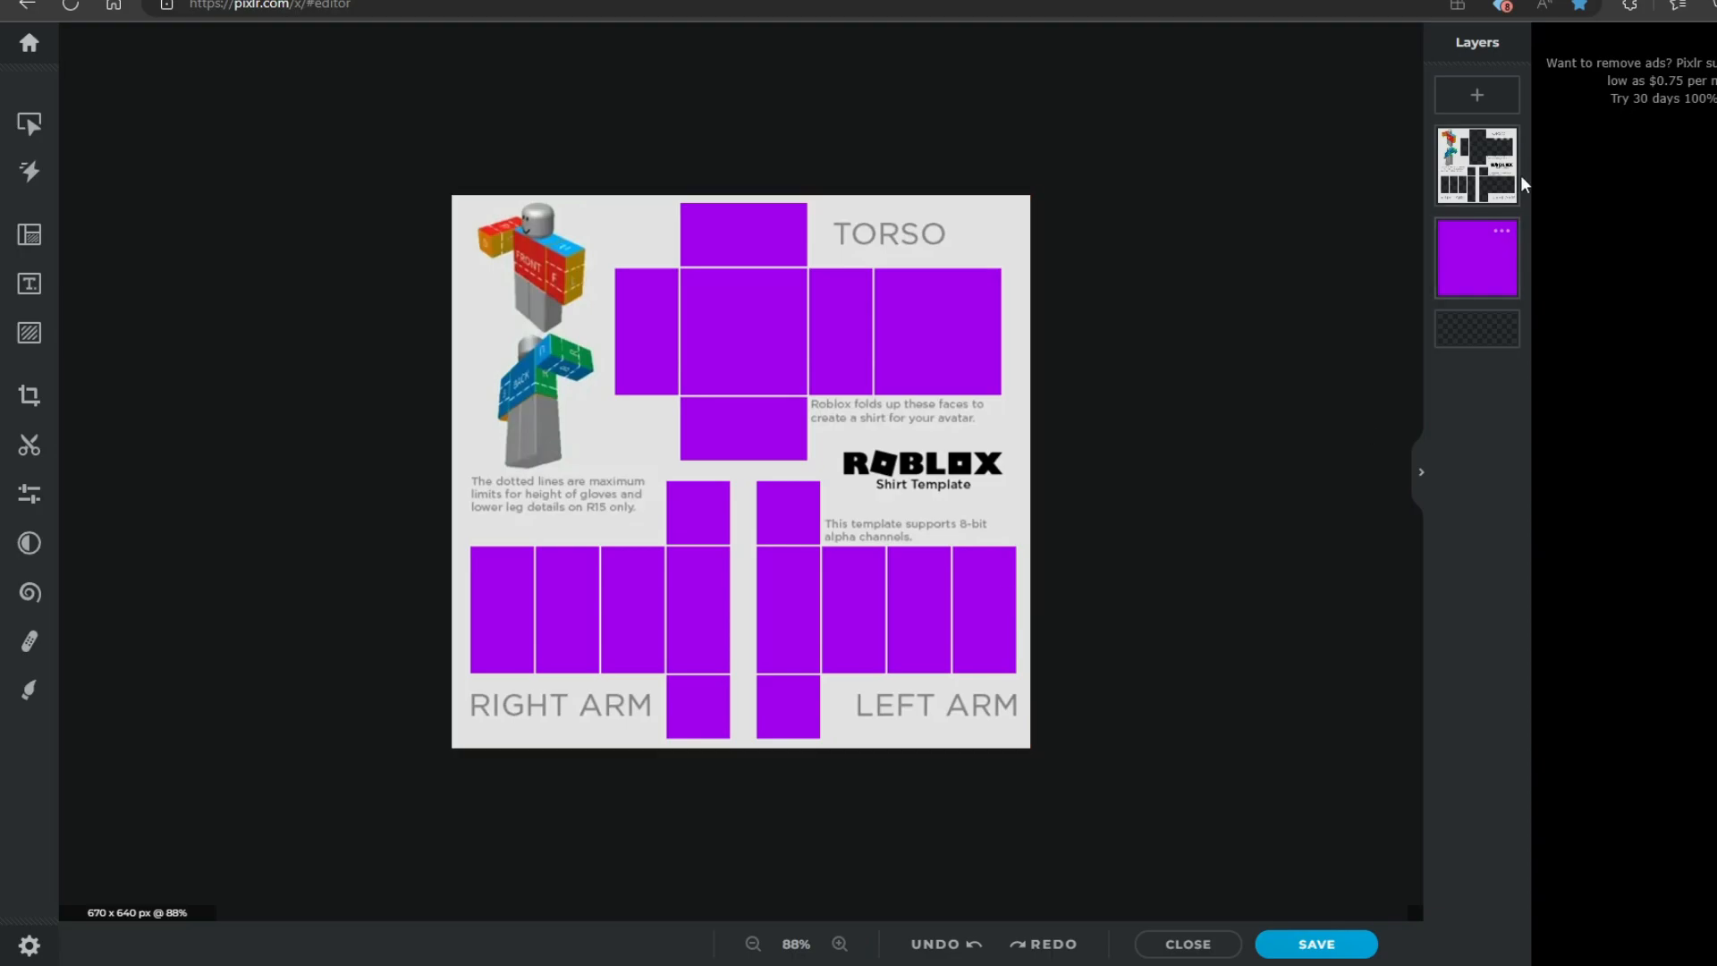
Step: Add a rectangle shape with the aspect lock off, about 687 × 161 px, beneath the template layer, covering the lower part of both arms
{"action": "left_click", "coordinate": [1459, 93]}
{"action": "left_click", "coordinate": [1109, 463]}
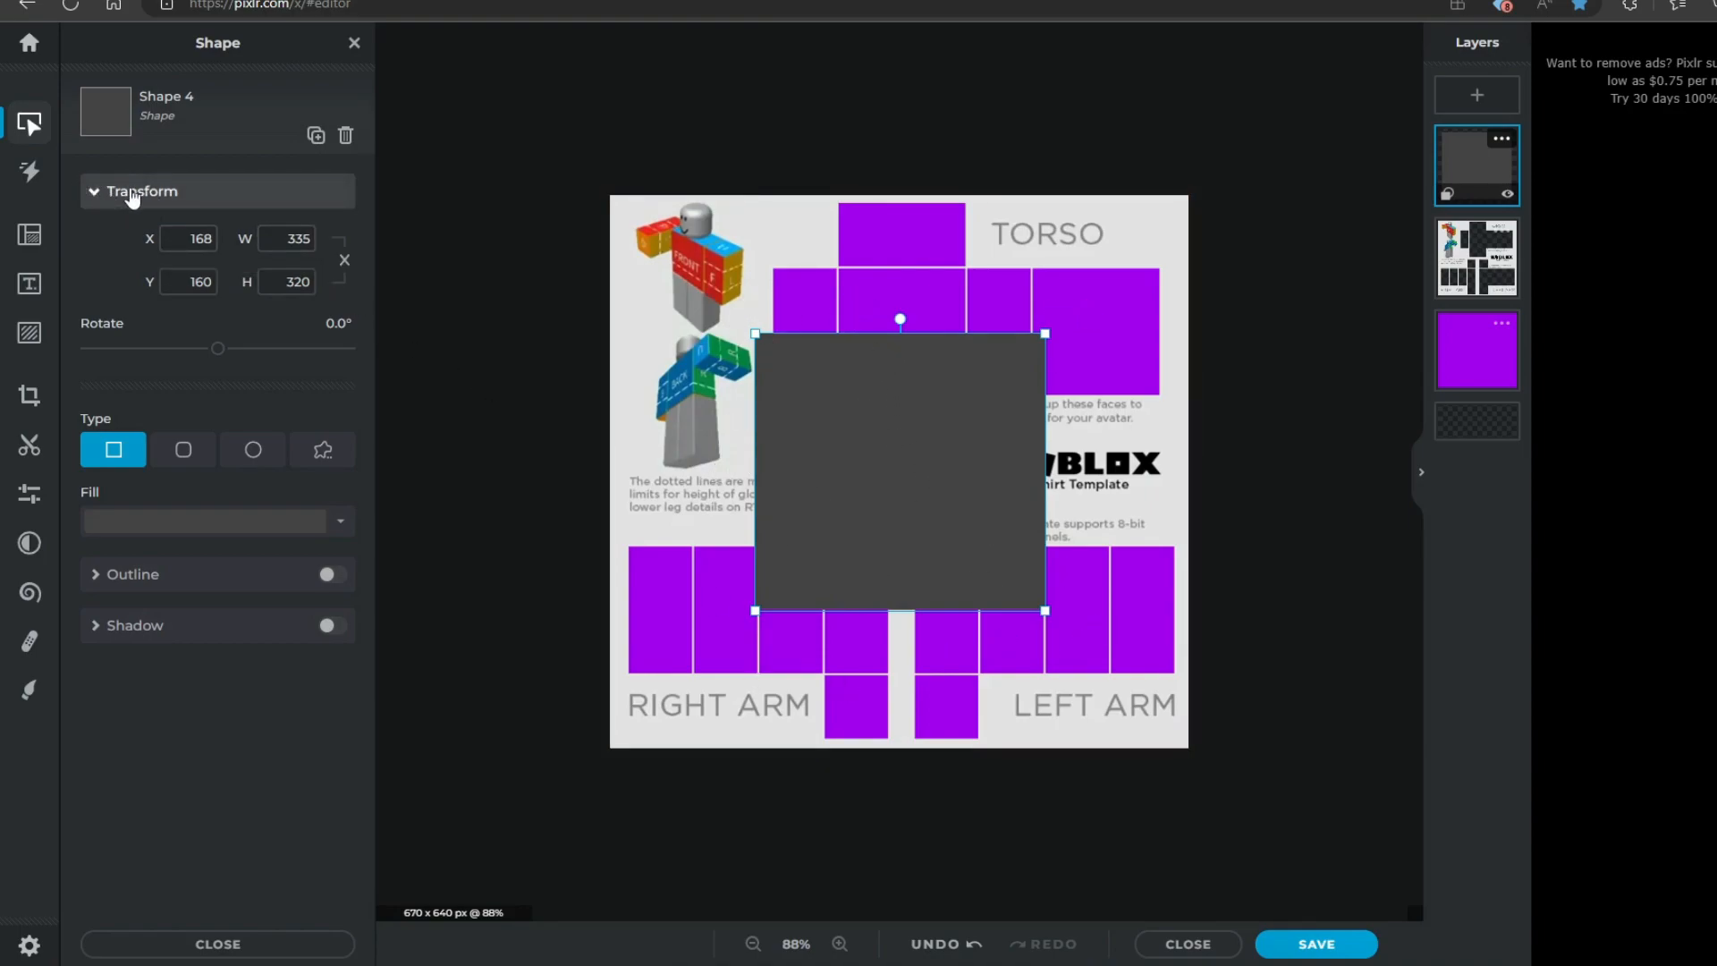
{"action": "left_click", "coordinate": [345, 260]}
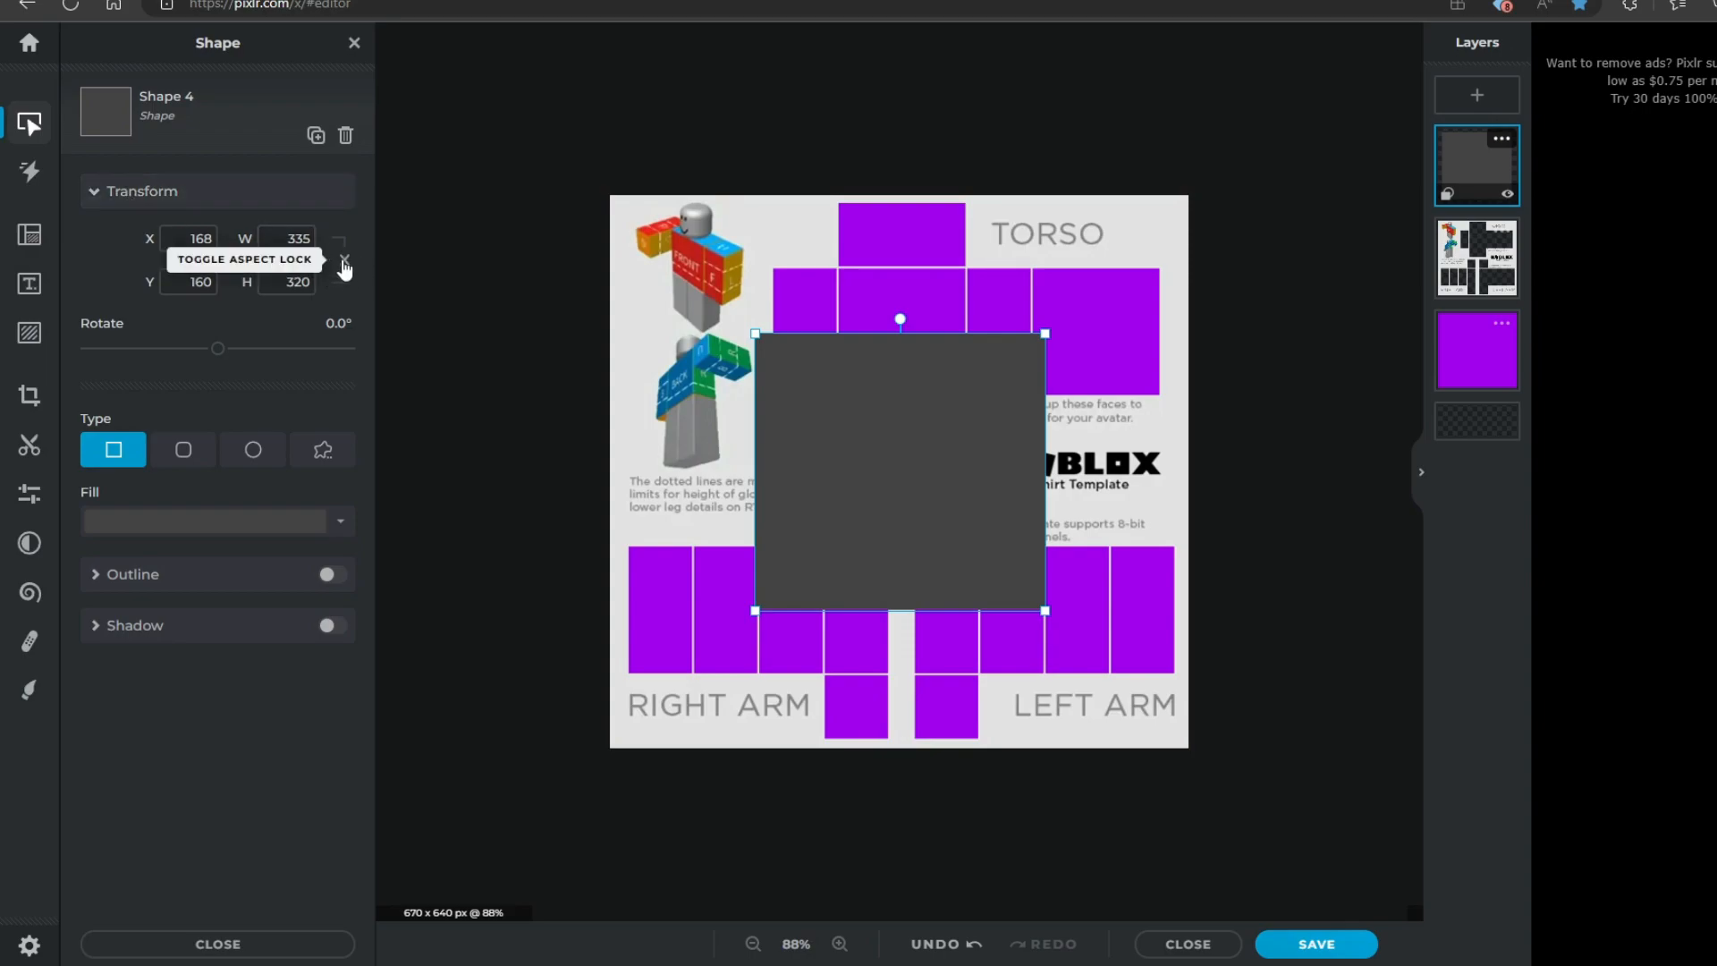
{"action": "left_click_drag", "start_coordinate": [1044, 334], "coordinate": [1322, 480]}
{"action": "left_click_drag", "start_coordinate": [1115, 540], "coordinate": [956, 686]}
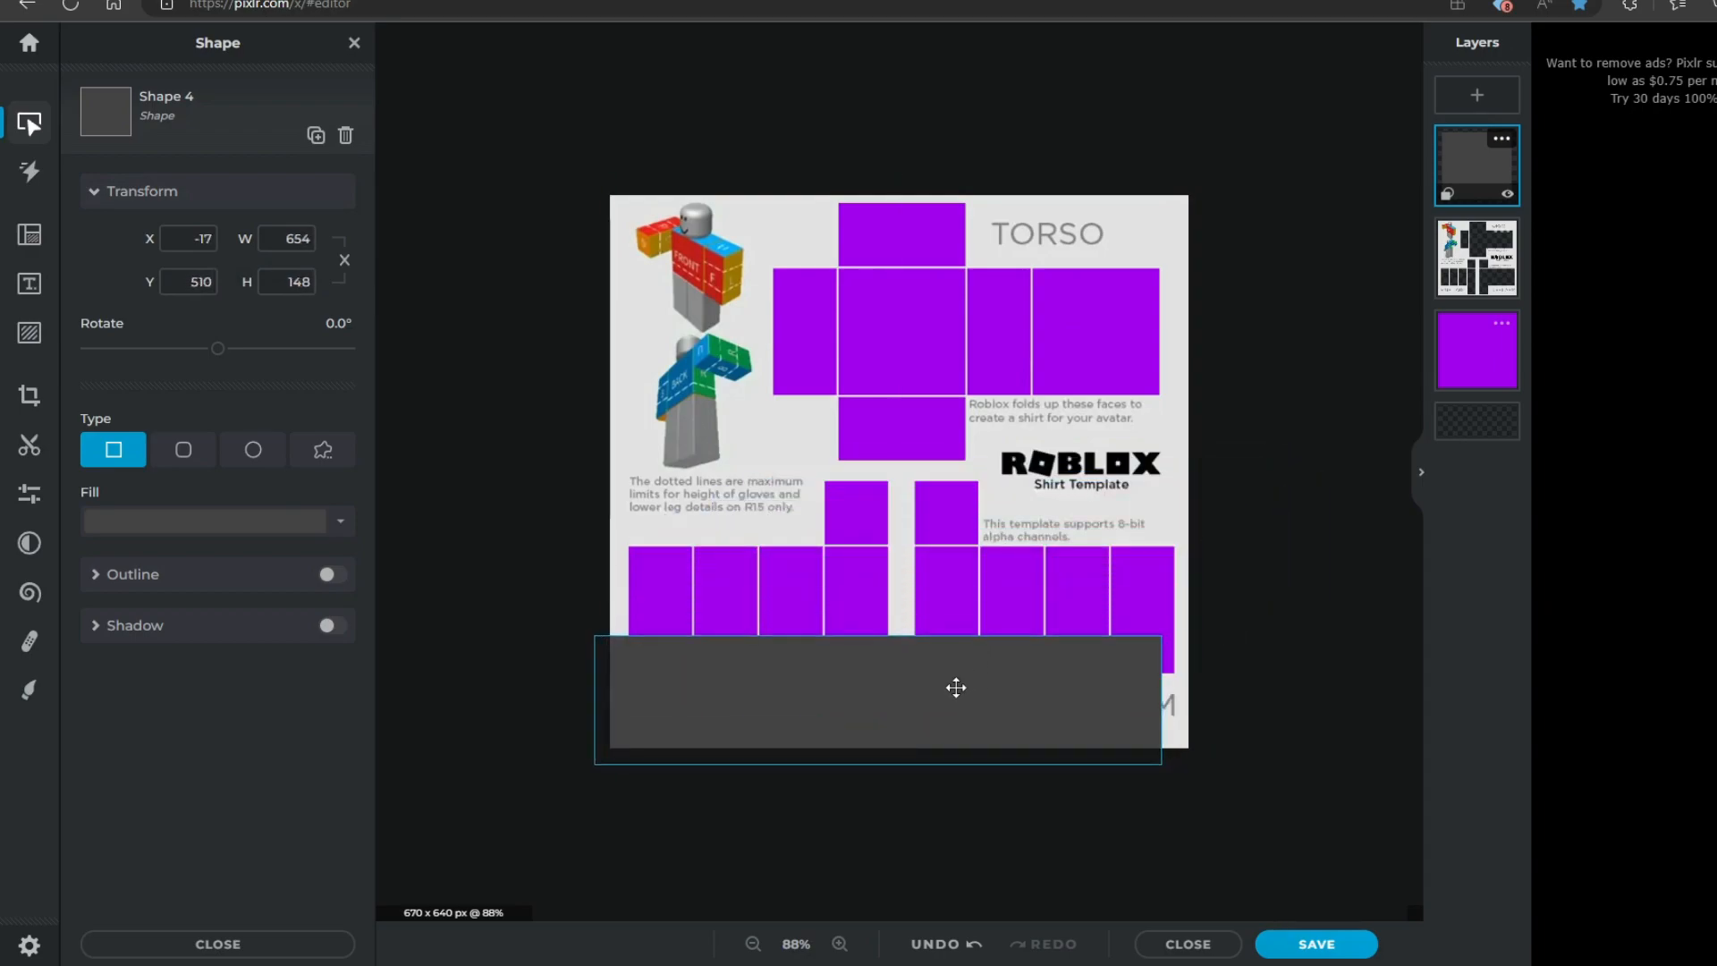
{"action": "left_click_drag", "start_coordinate": [1161, 763], "coordinate": [1189, 775]}
{"action": "left_click_drag", "start_coordinate": [1460, 135], "coordinate": [1475, 259]}
{"action": "left_click_drag", "start_coordinate": [845, 663], "coordinate": [841, 636]}
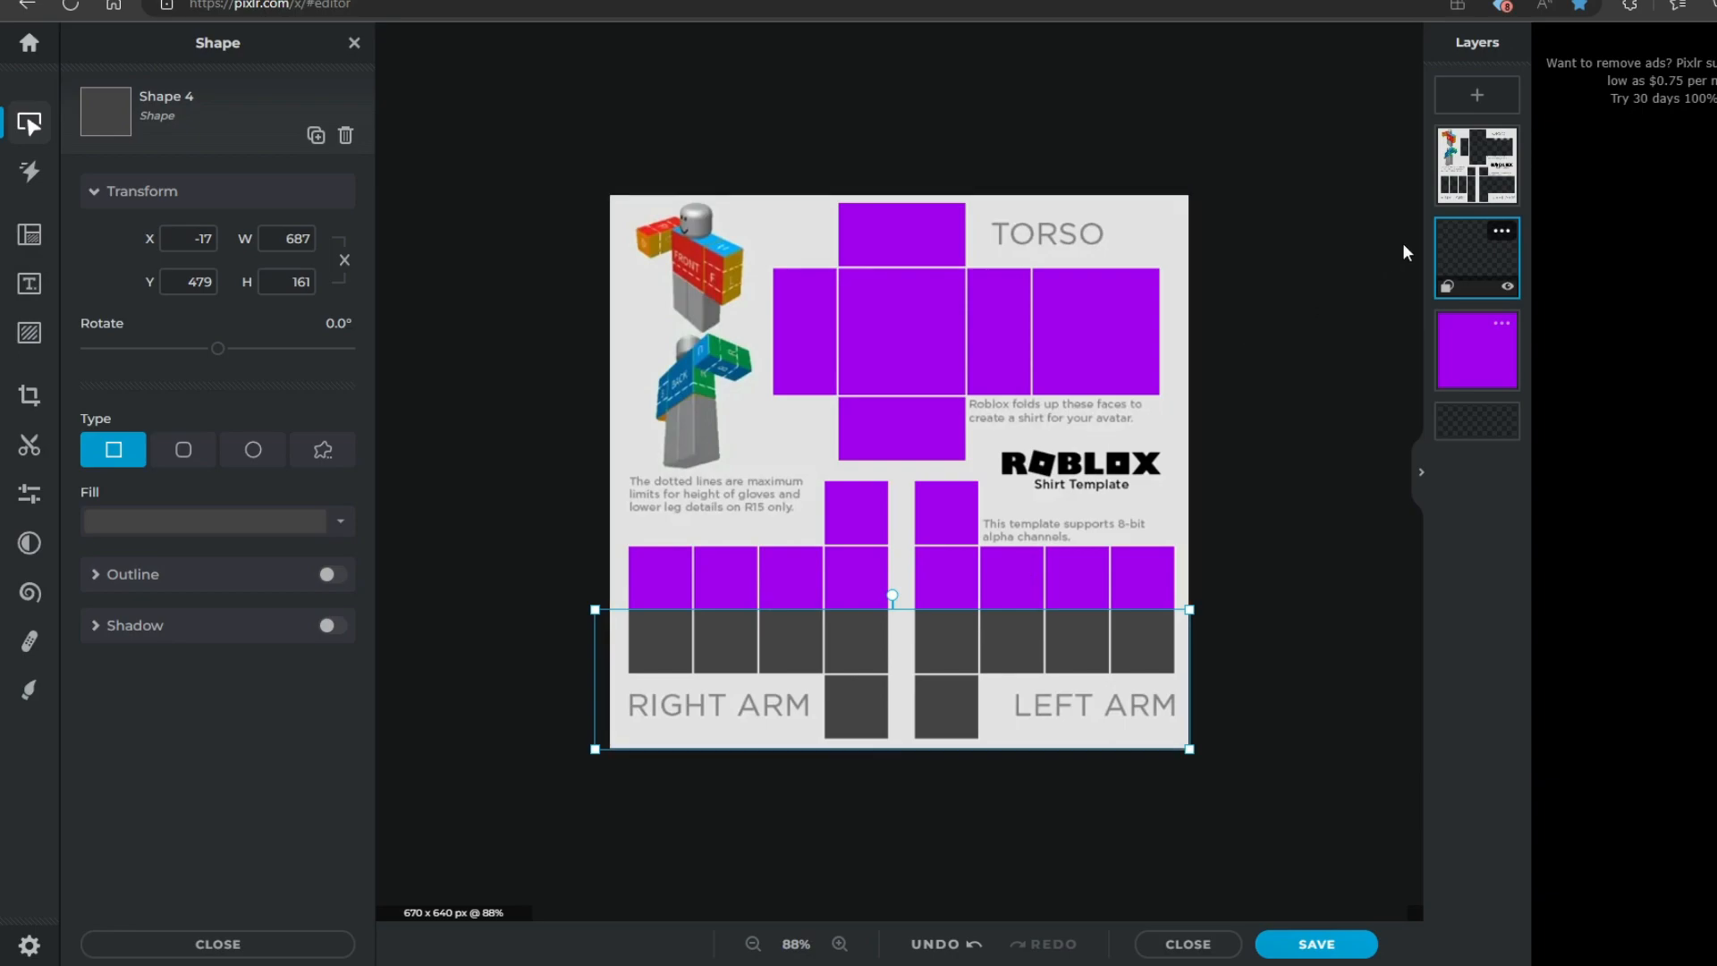
Step: Set the blend mode of the rectangle over the lower arms to Alpha / Erase
{"action": "left_click", "coordinate": [1501, 235]}
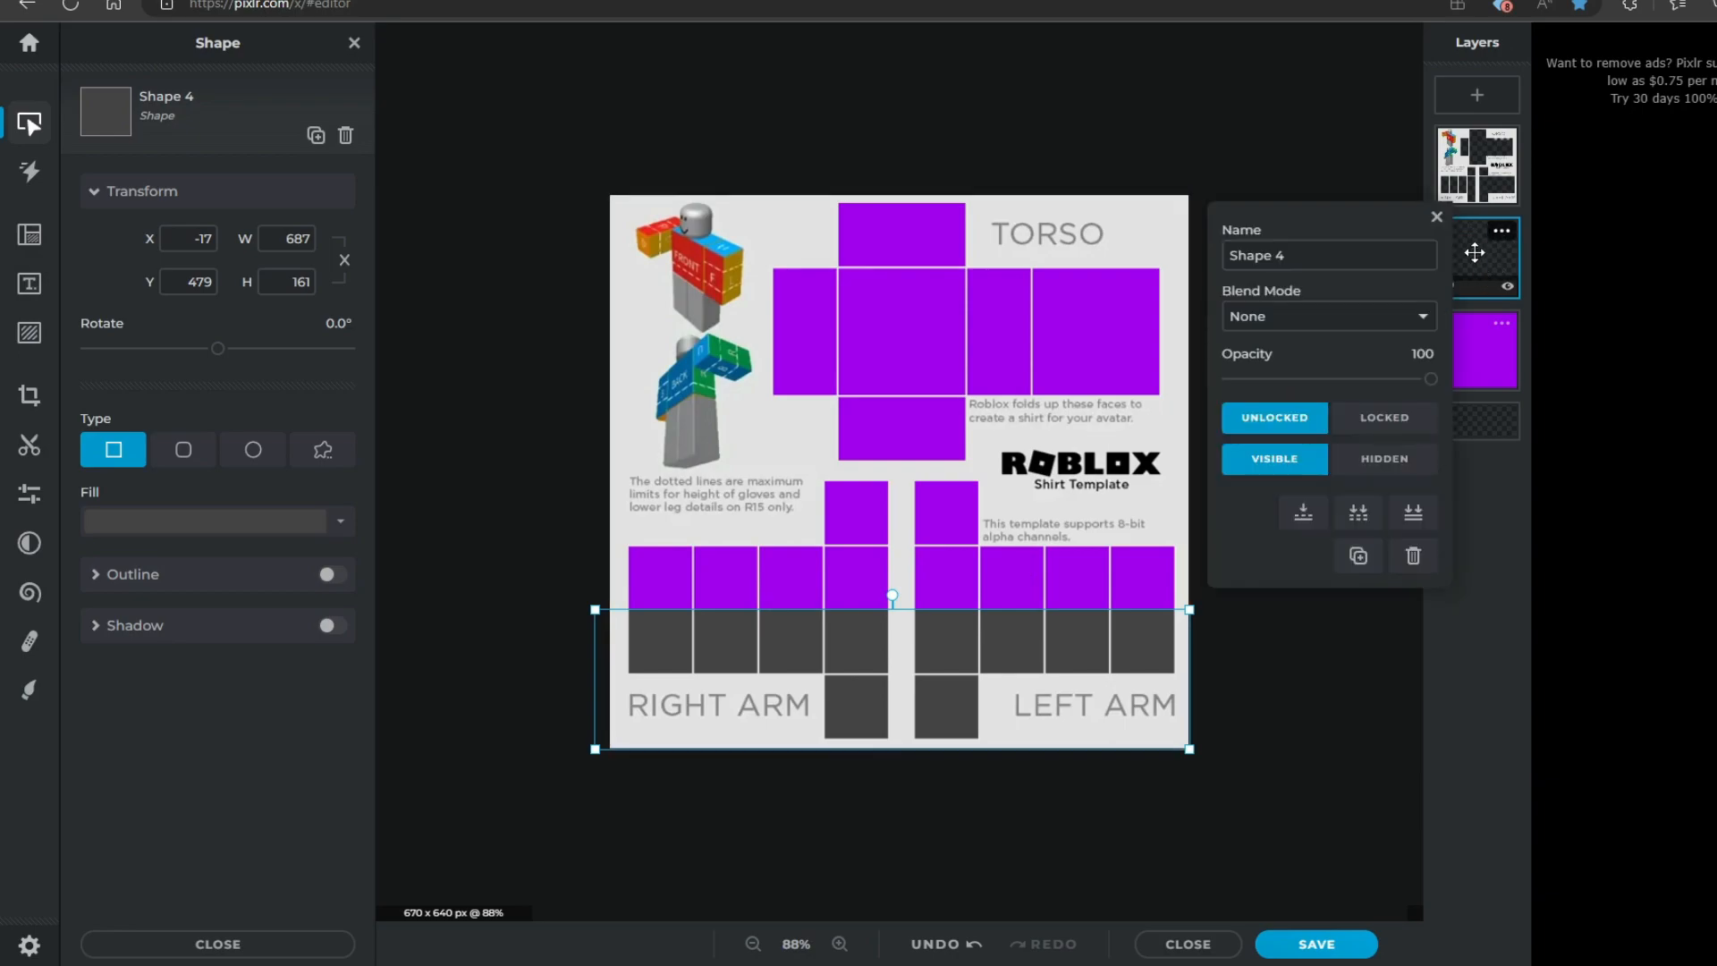
{"action": "left_click", "coordinate": [1367, 320]}
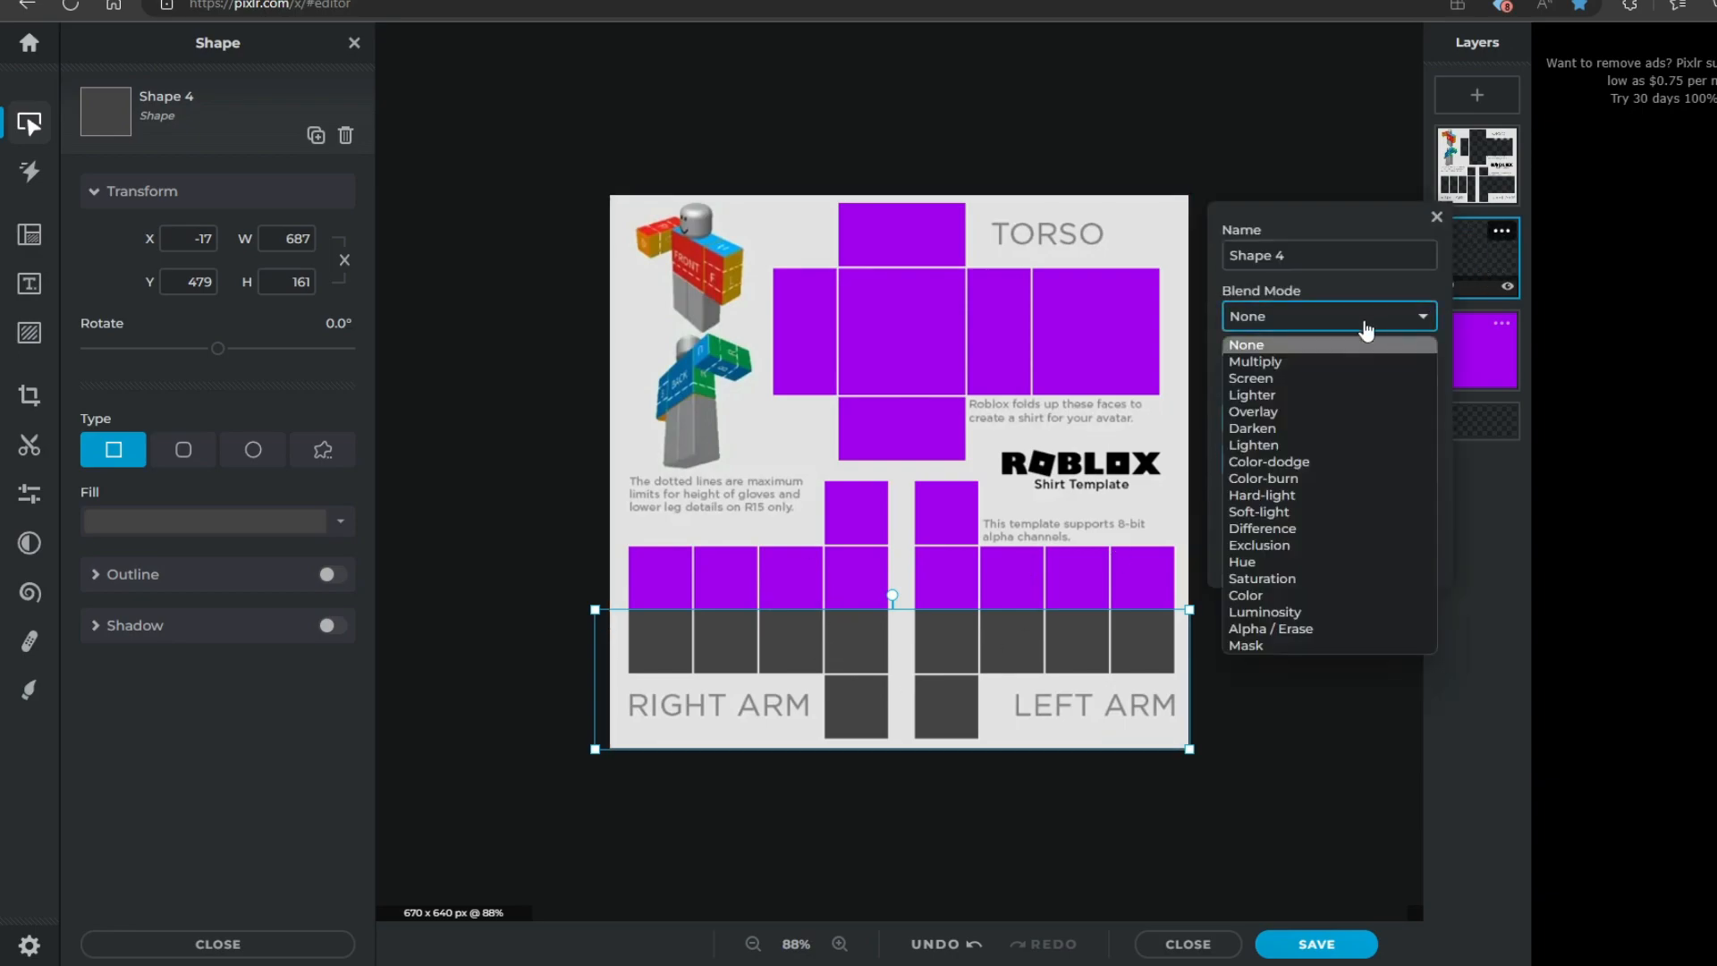
{"action": "left_click", "coordinate": [1300, 630]}
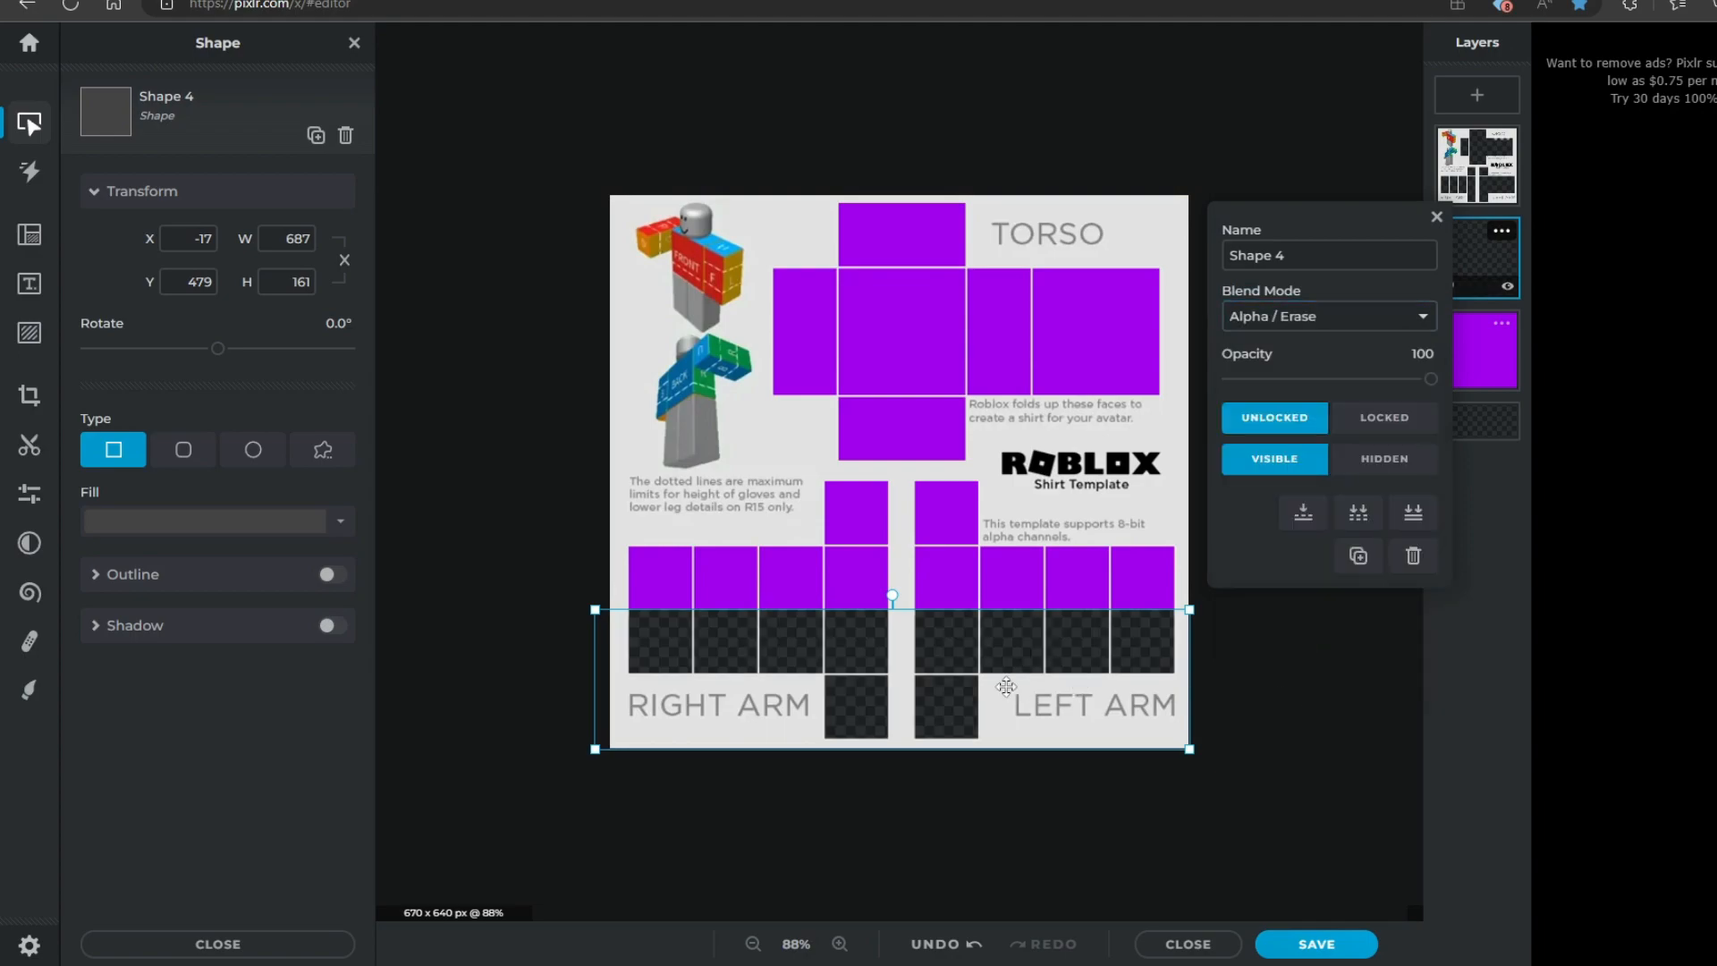
{"action": "left_click", "coordinate": [751, 656]}
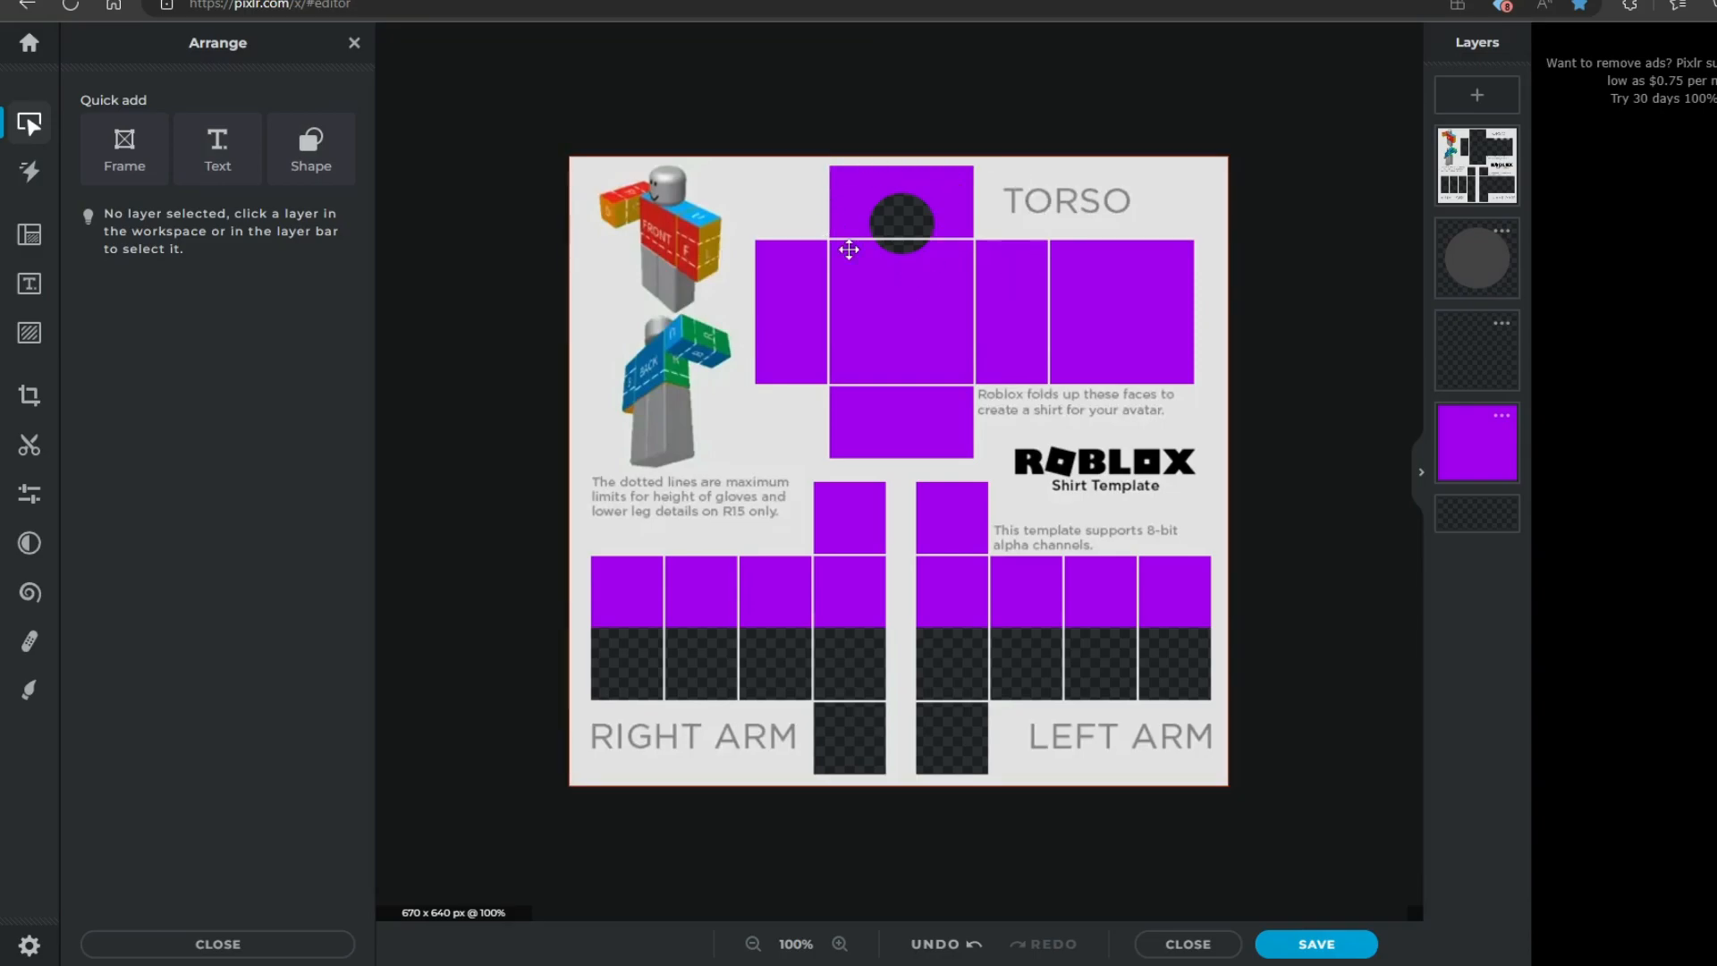
{"action": "left_click", "coordinate": [1477, 95]}
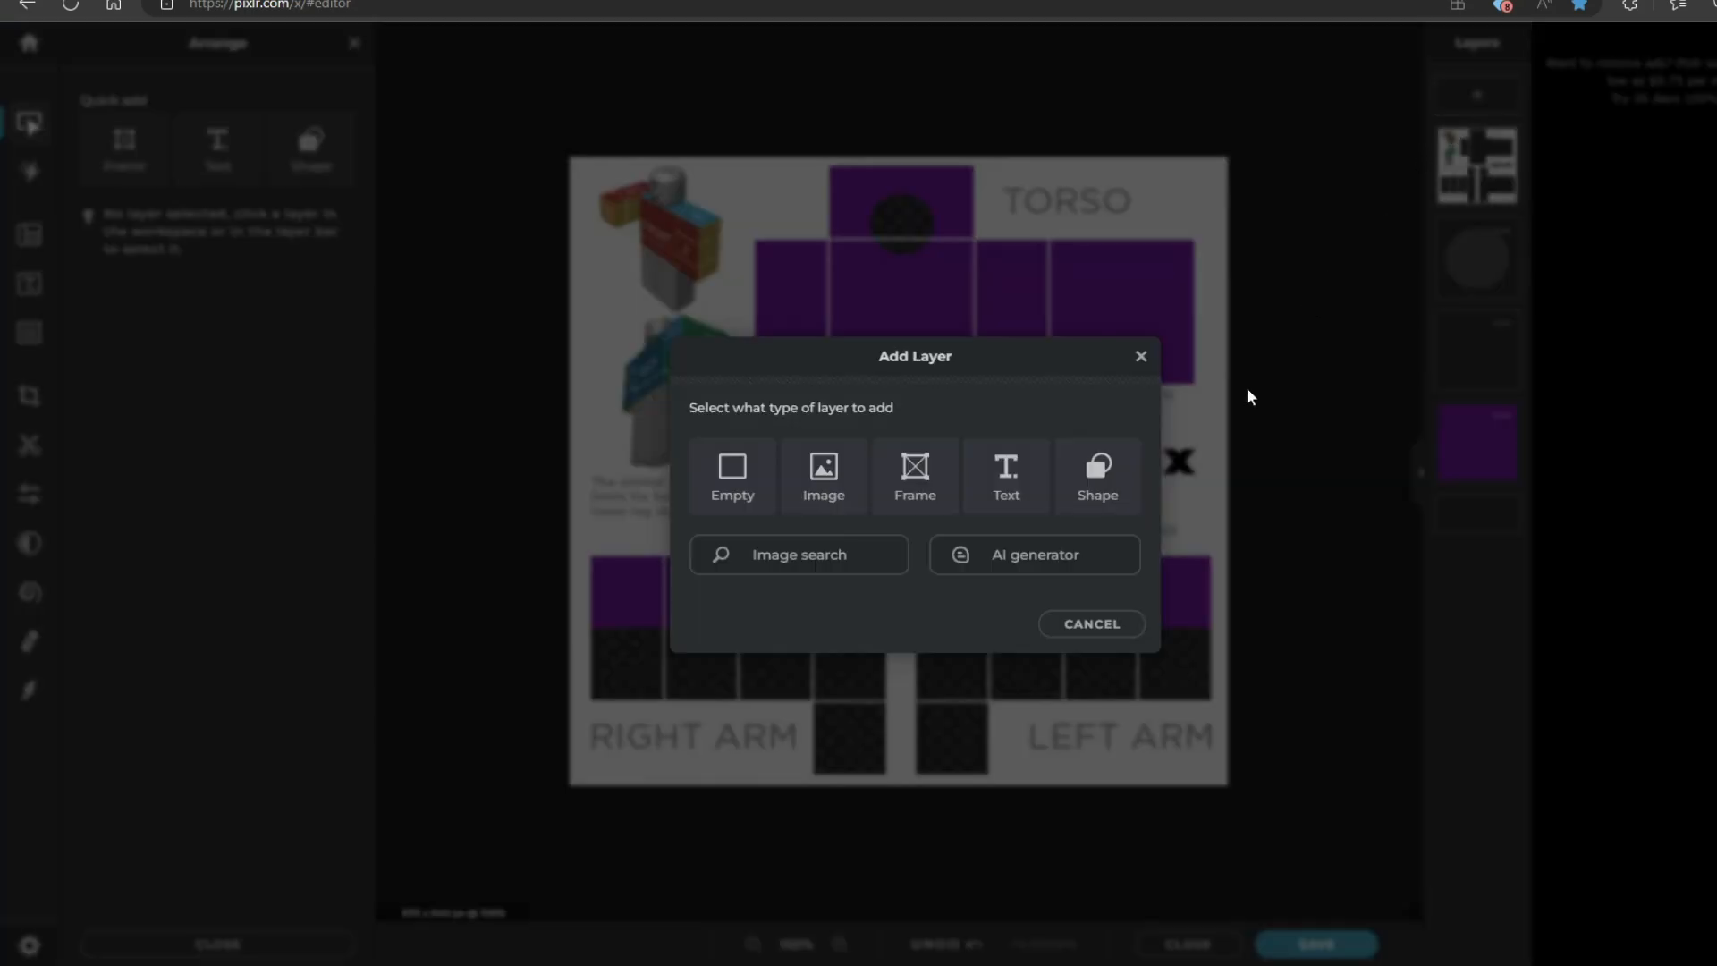
{"action": "left_click", "coordinate": [1099, 480]}
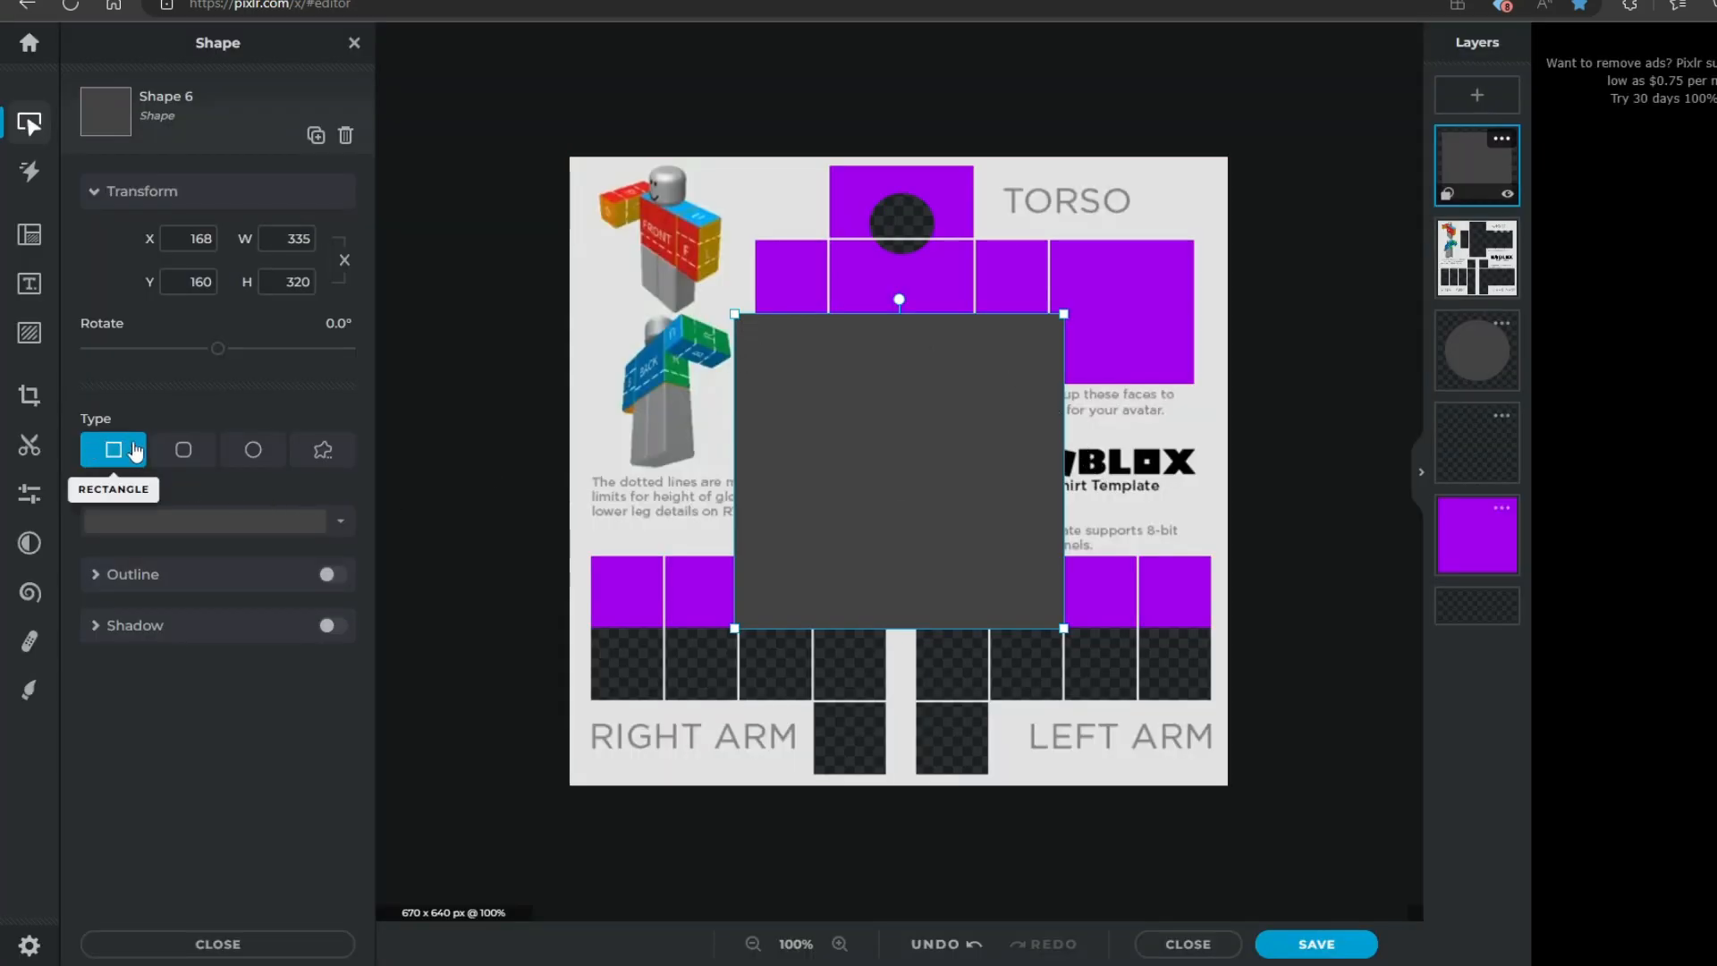
{"action": "left_click", "coordinate": [253, 449]}
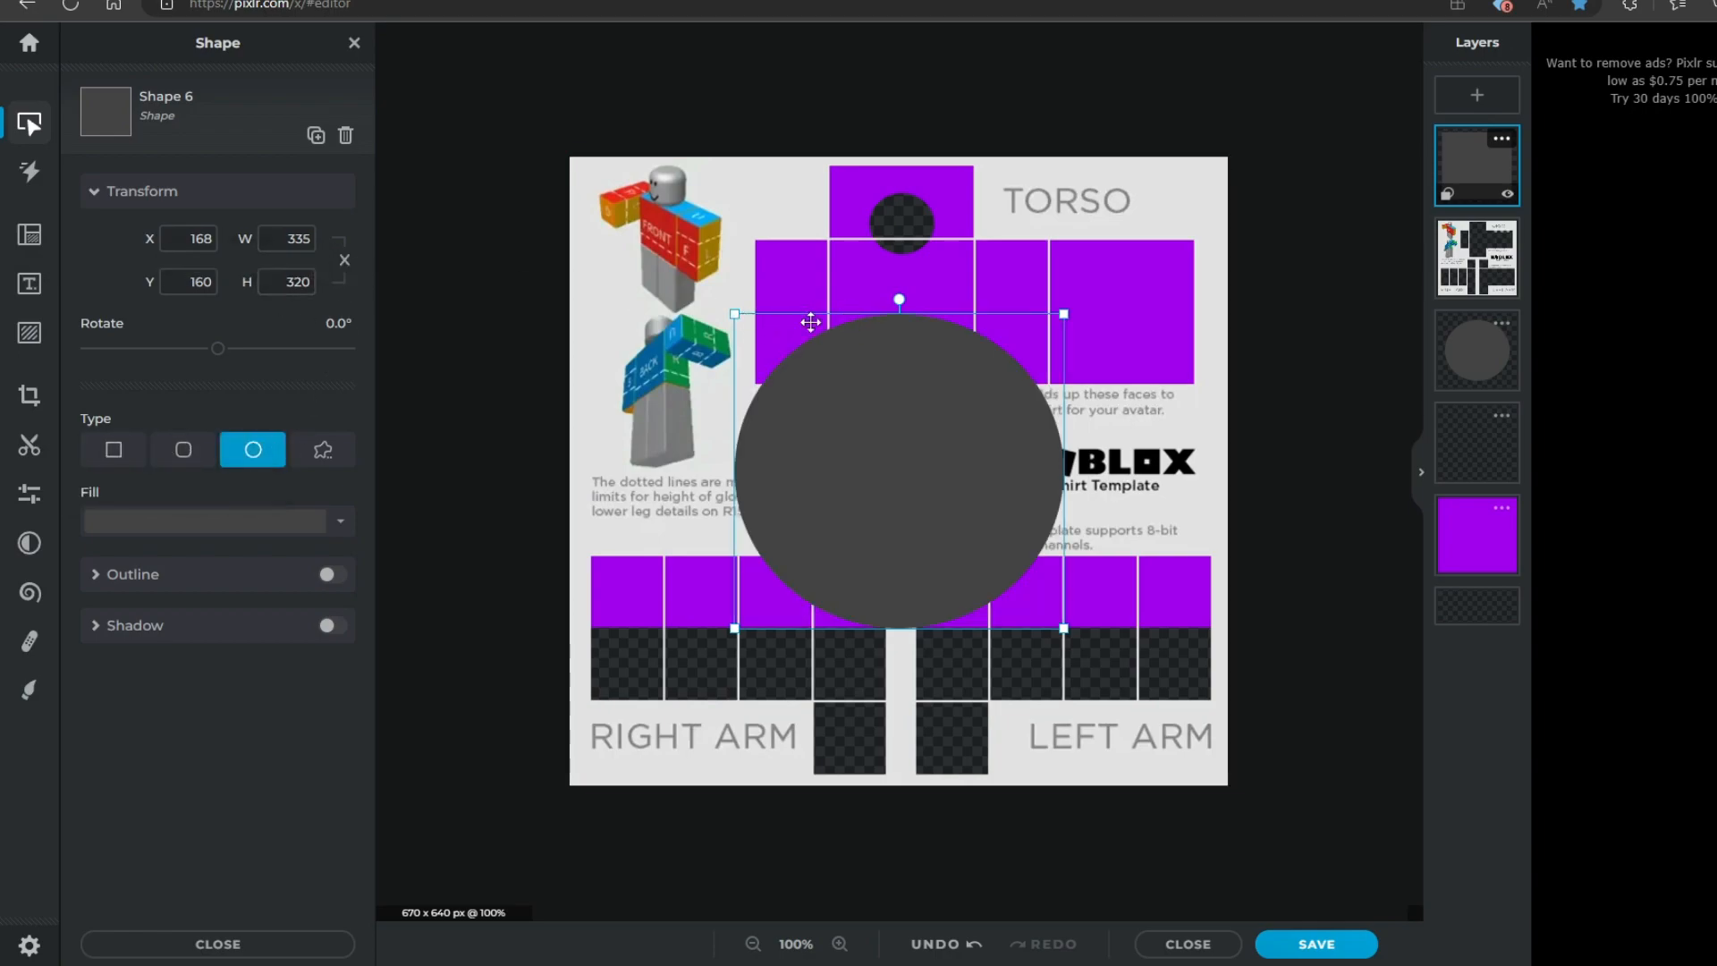
{"action": "left_click_drag", "start_coordinate": [734, 314], "coordinate": [825, 354]}
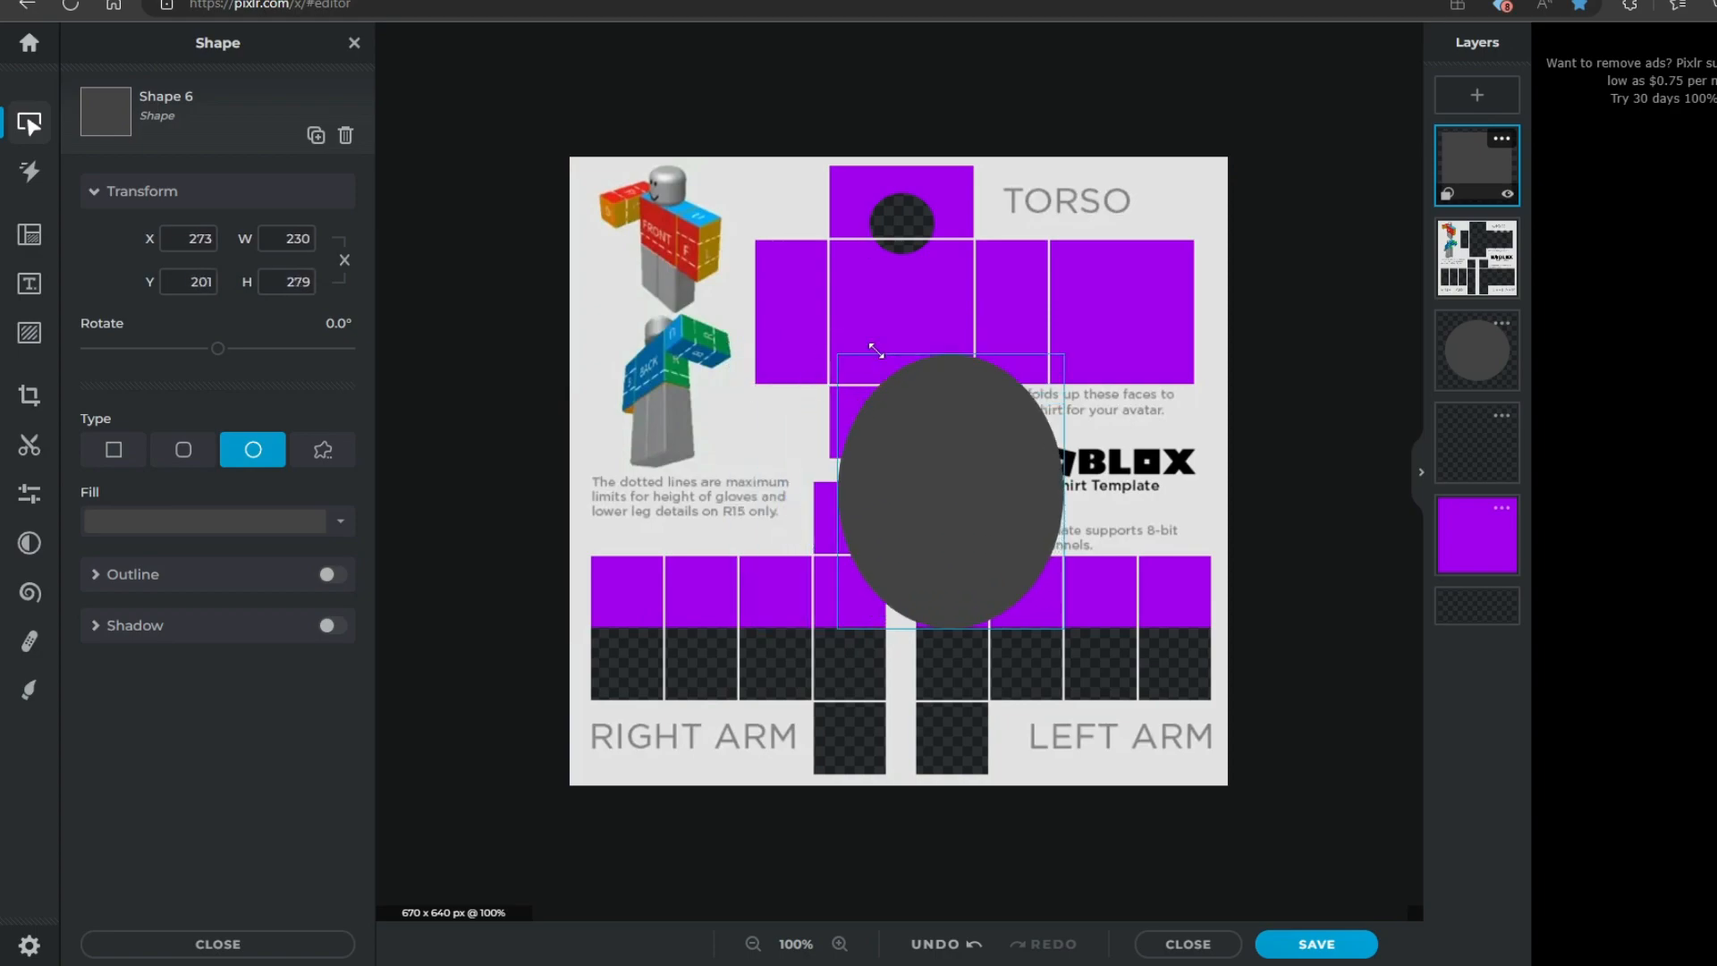
{"action": "key", "text": "Delete"}
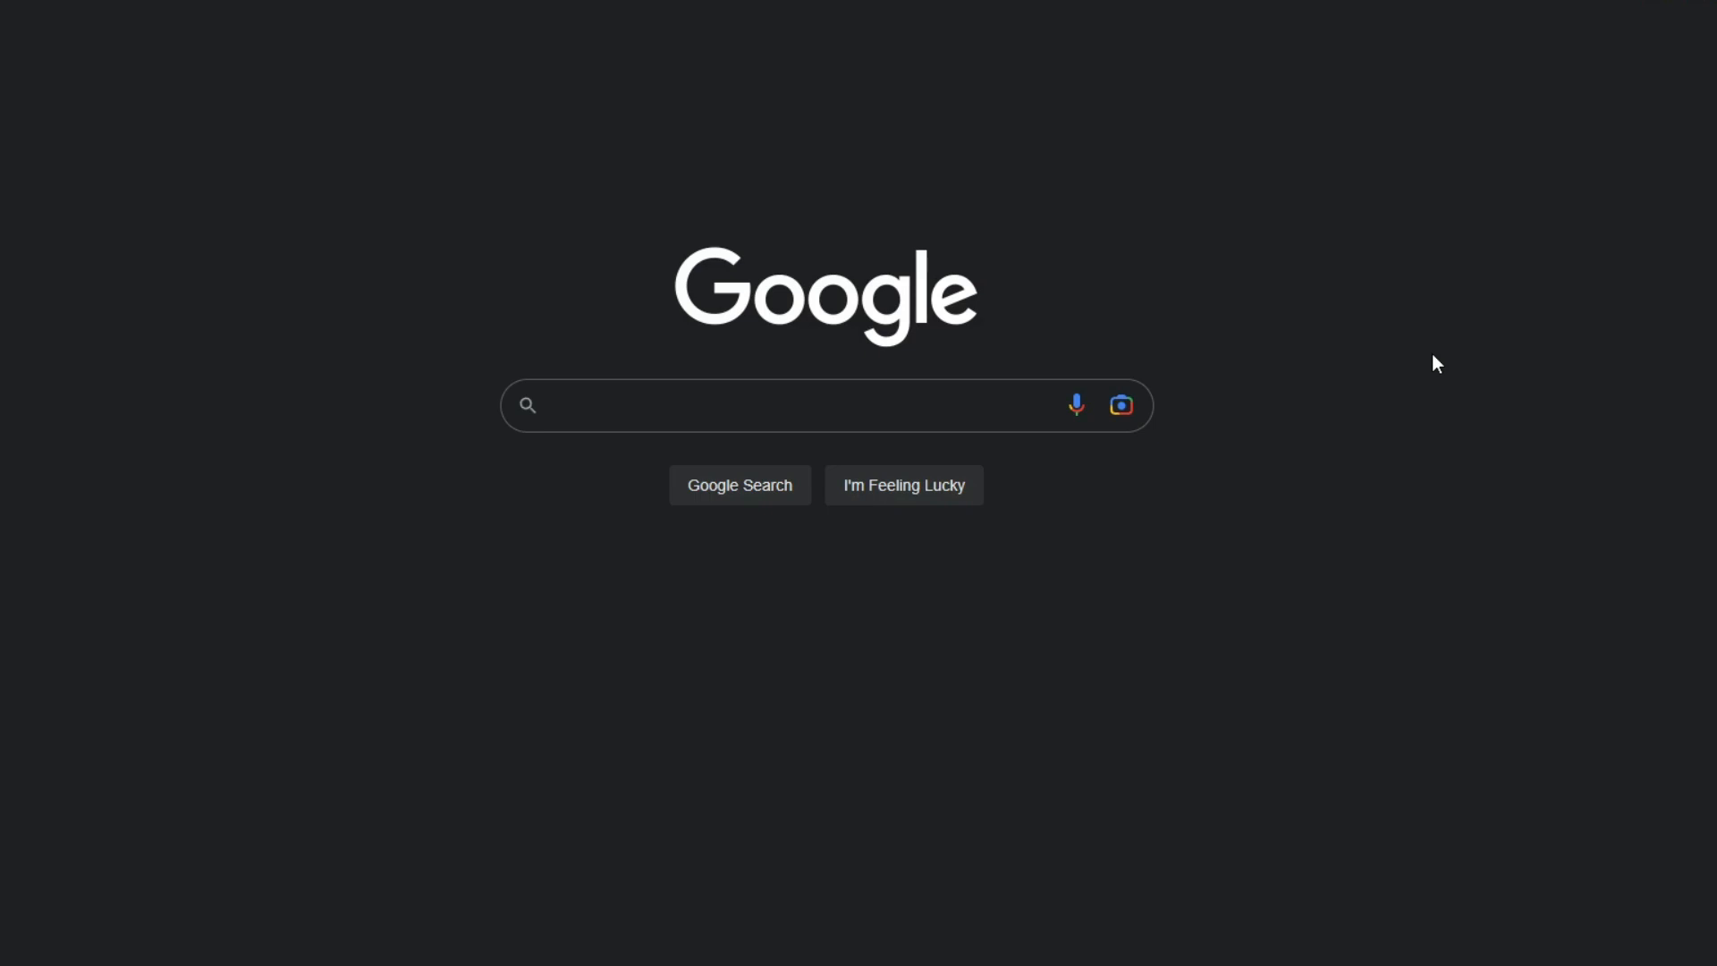
Step: Search Google Images for "smiley face cartoon png", open the yellow Wikipedia smiley and save the image
{"action": "left_click", "coordinate": [608, 419]}
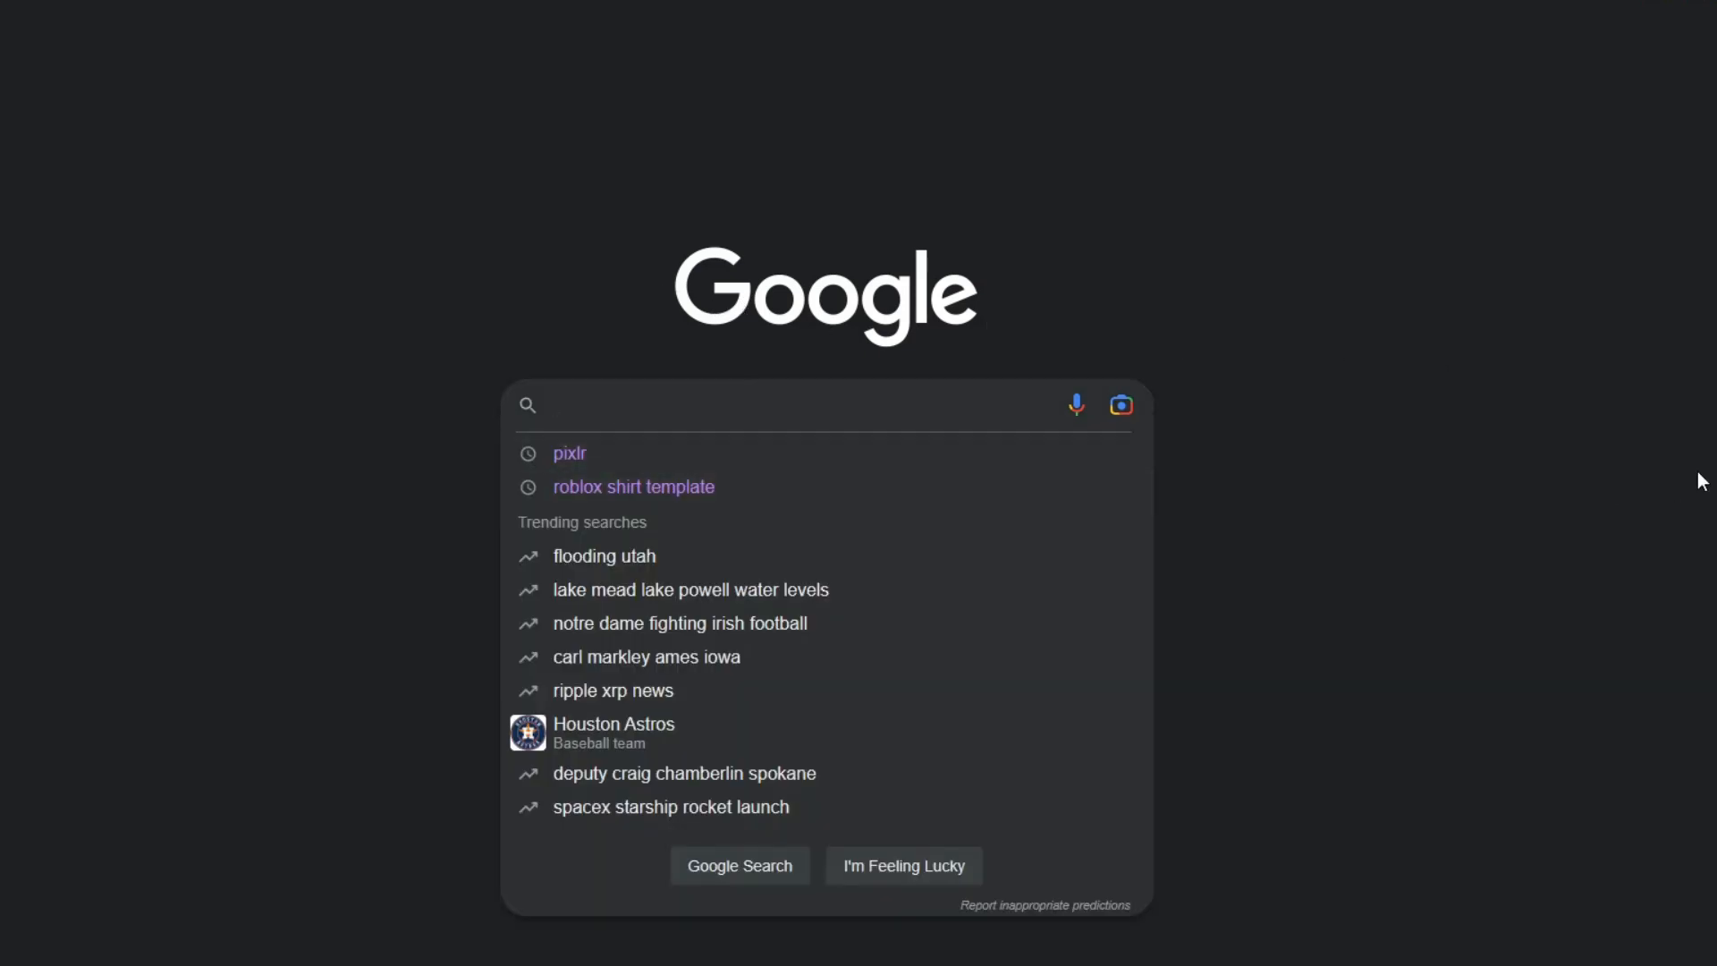
{"action": "type", "text": "smile "}
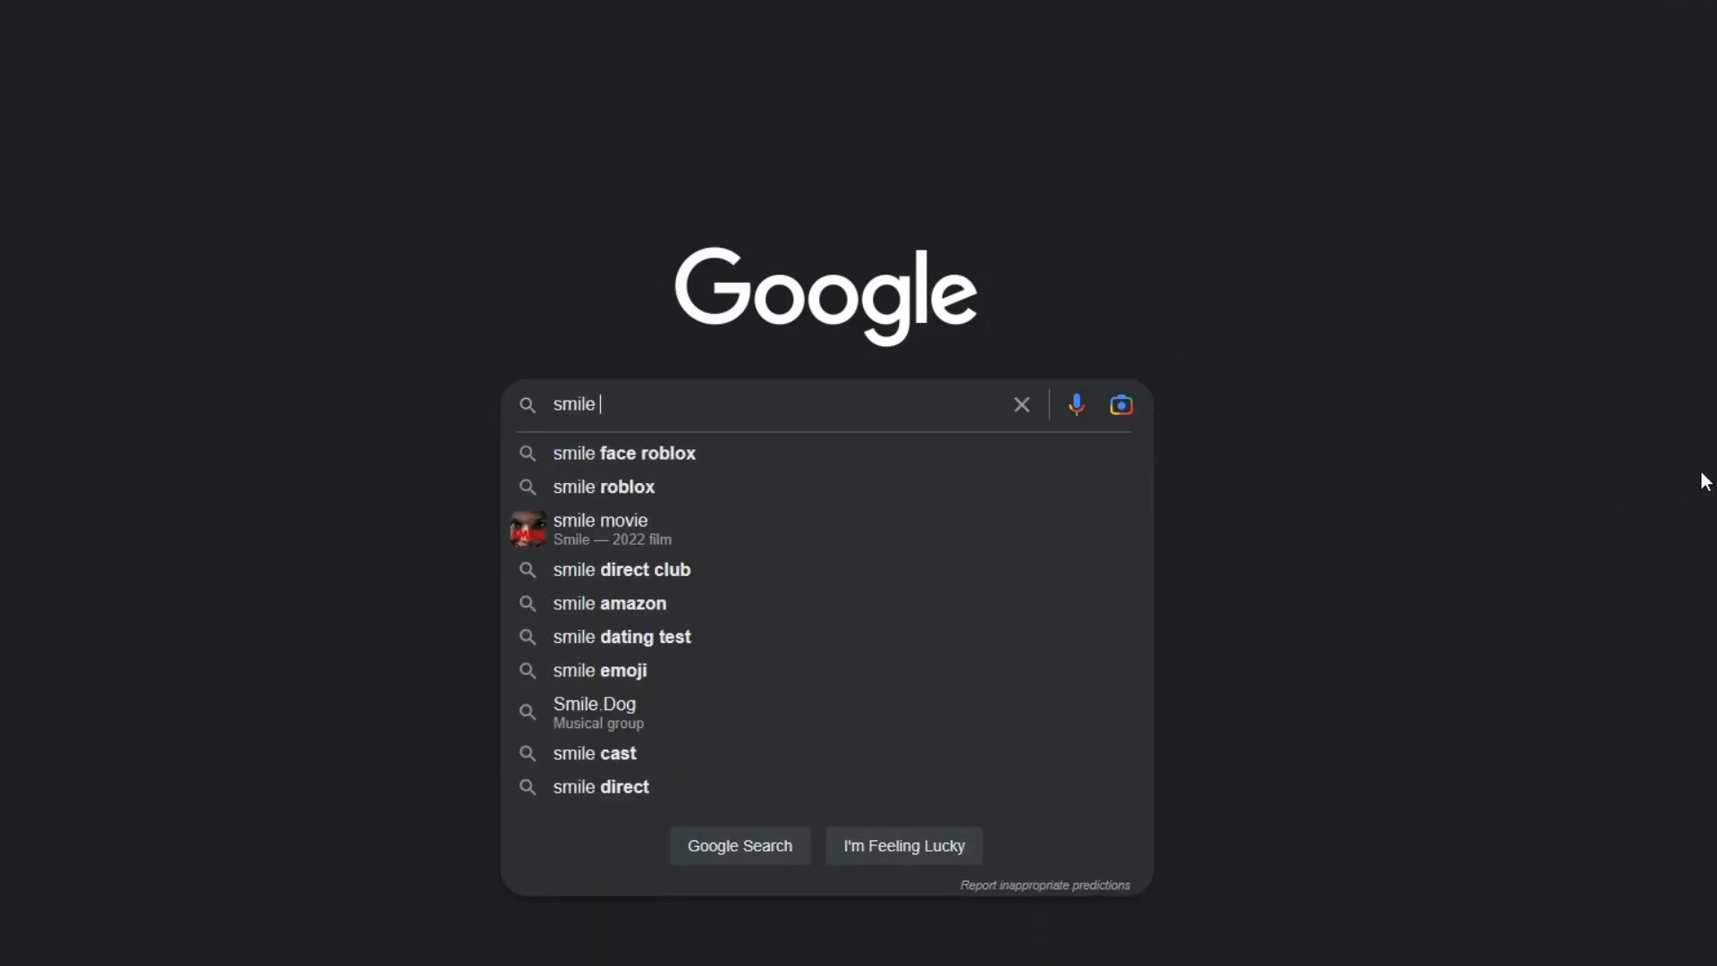
{"action": "type", "text": "y face carto"}
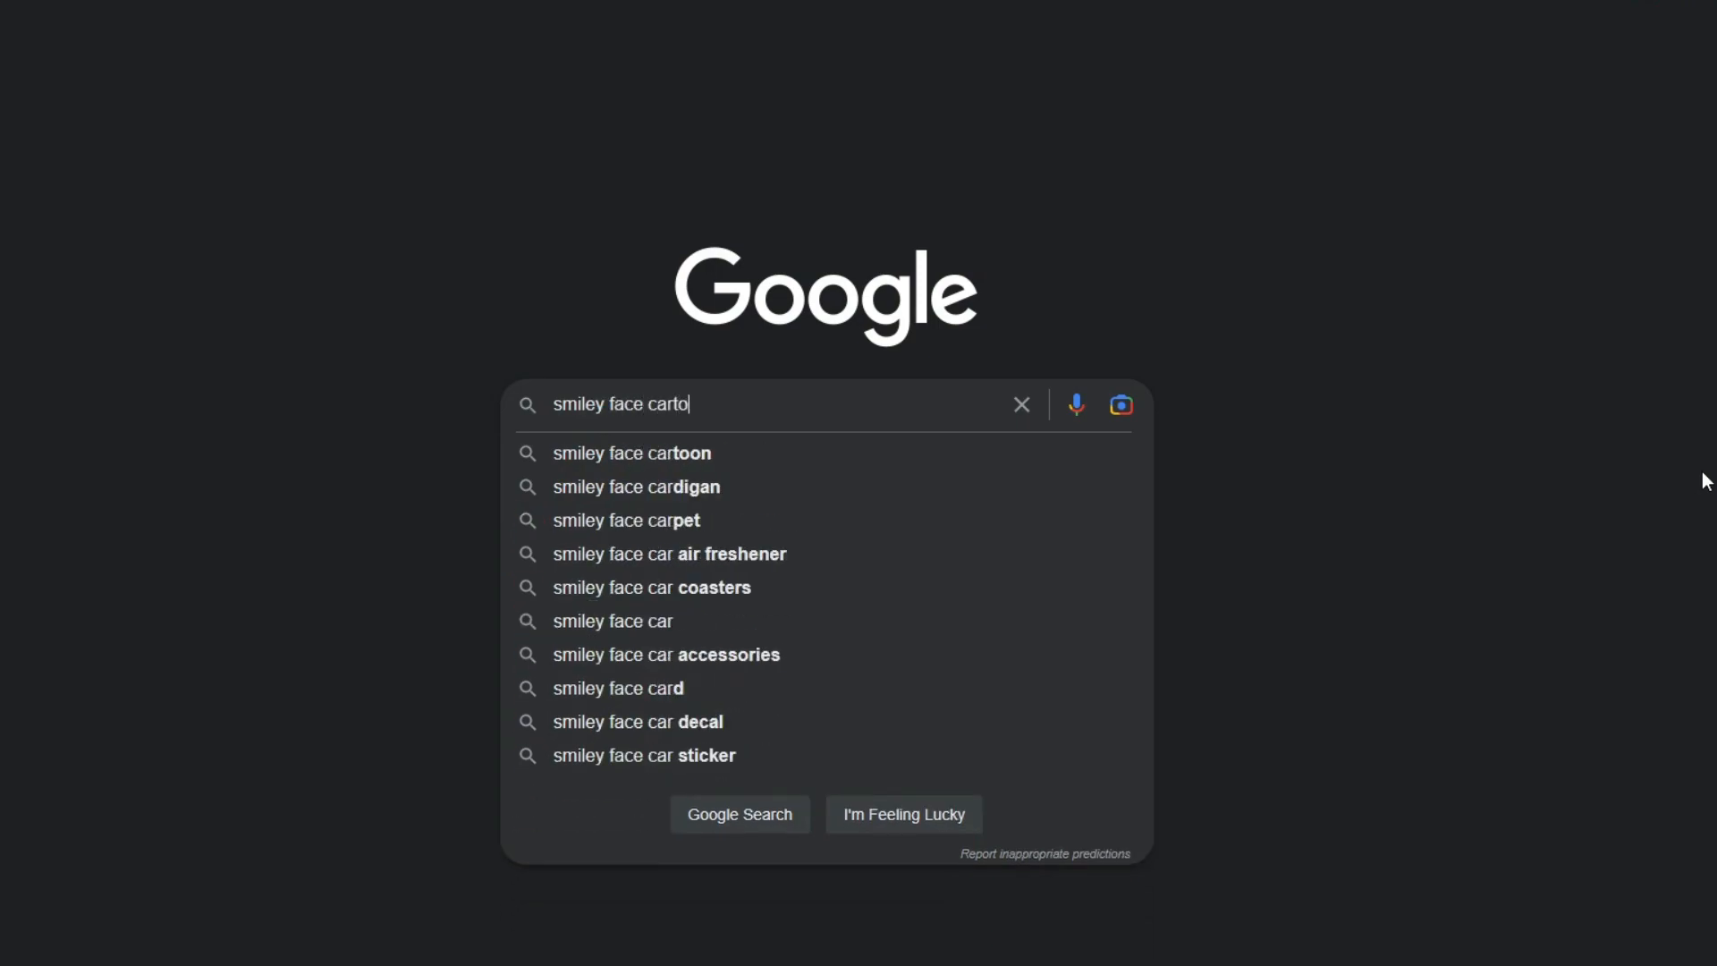
{"action": "type", "text": "on png"}
{"action": "key", "text": "Return"}
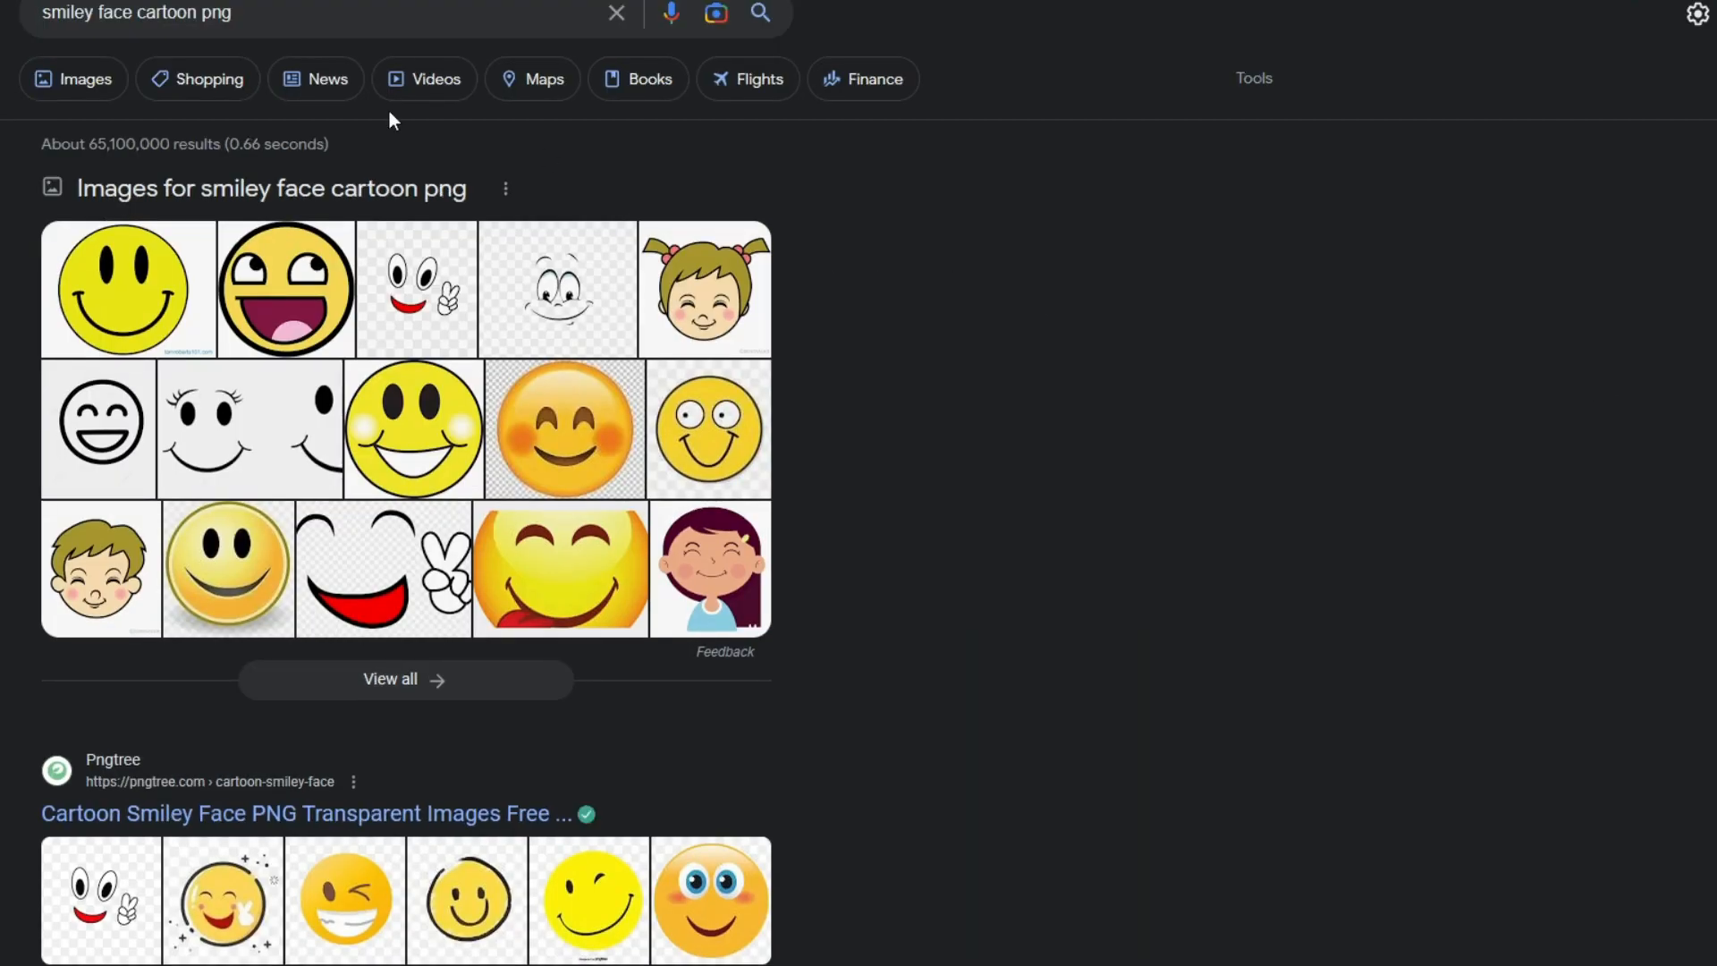
{"action": "left_click", "coordinate": [120, 87]}
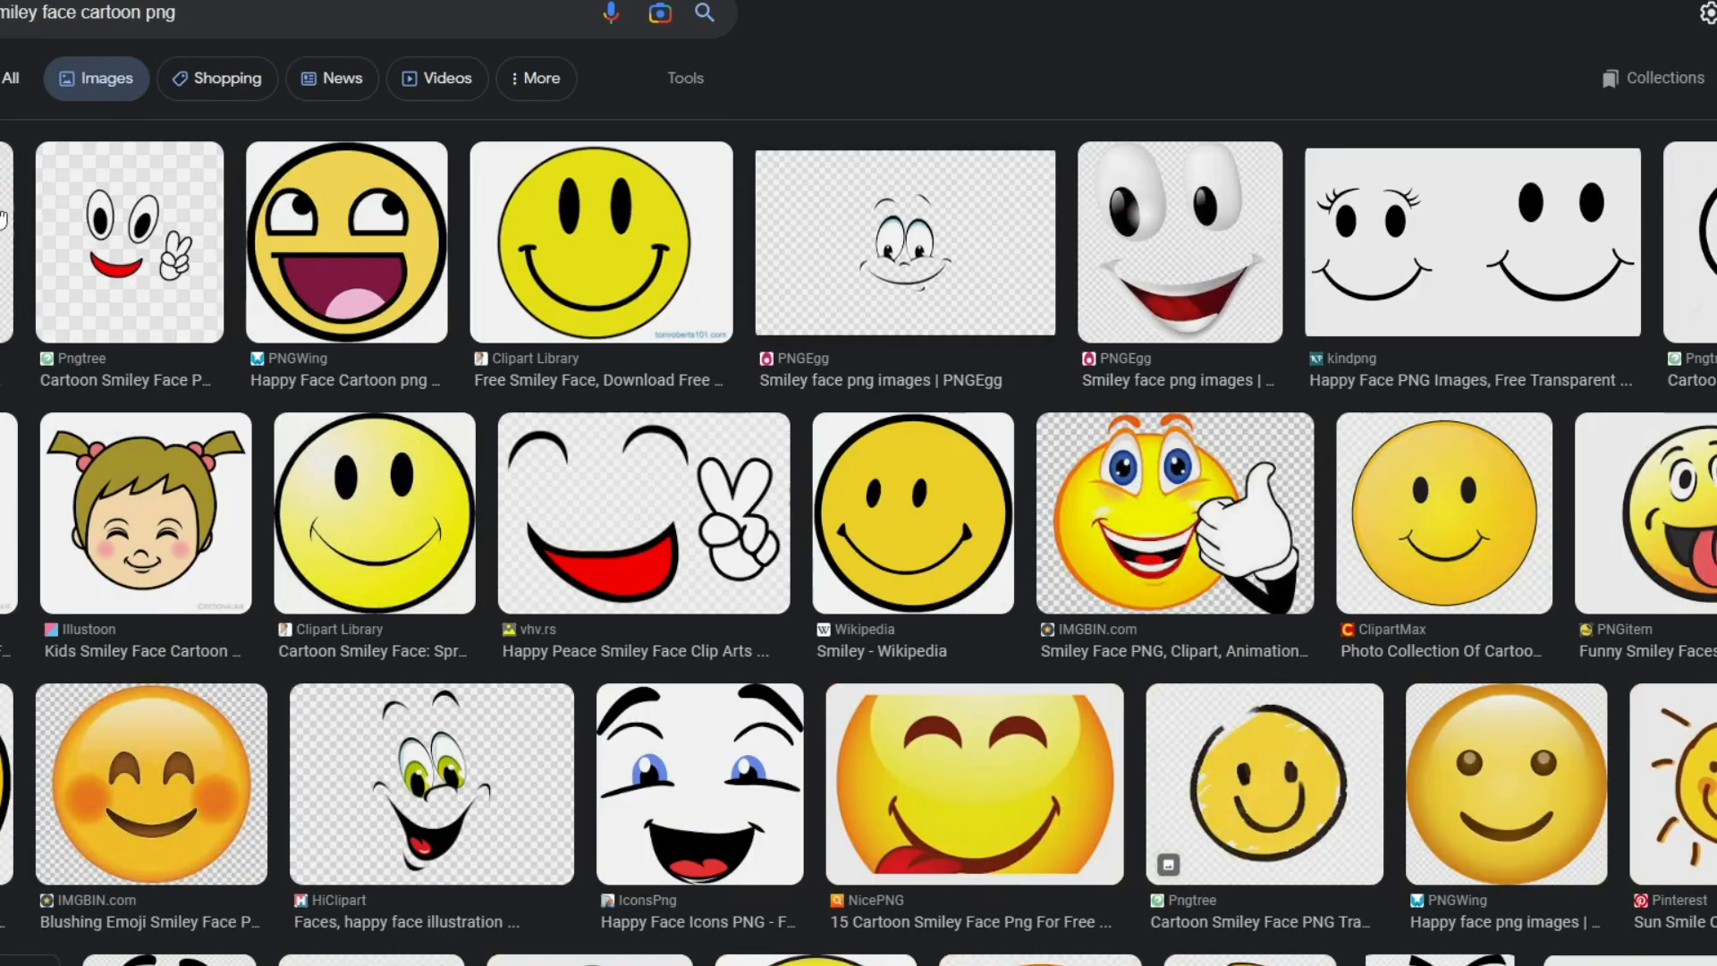
{"action": "left_click", "coordinate": [984, 473]}
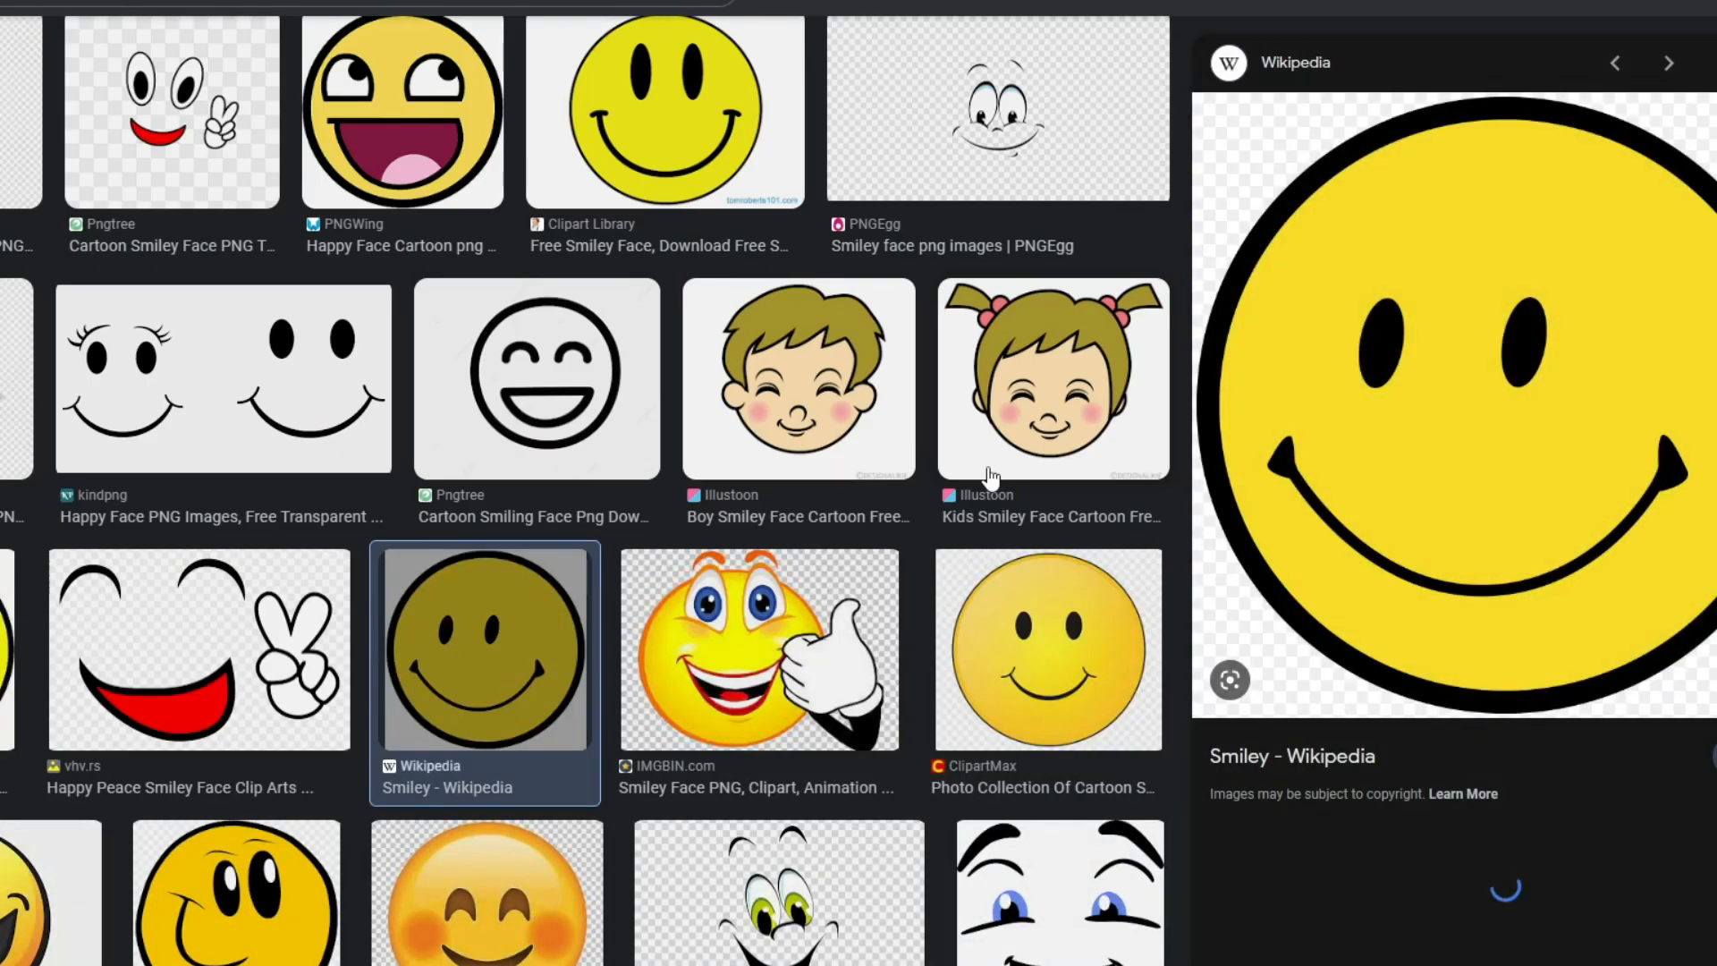
{"action": "right_click", "coordinate": [1435, 214]}
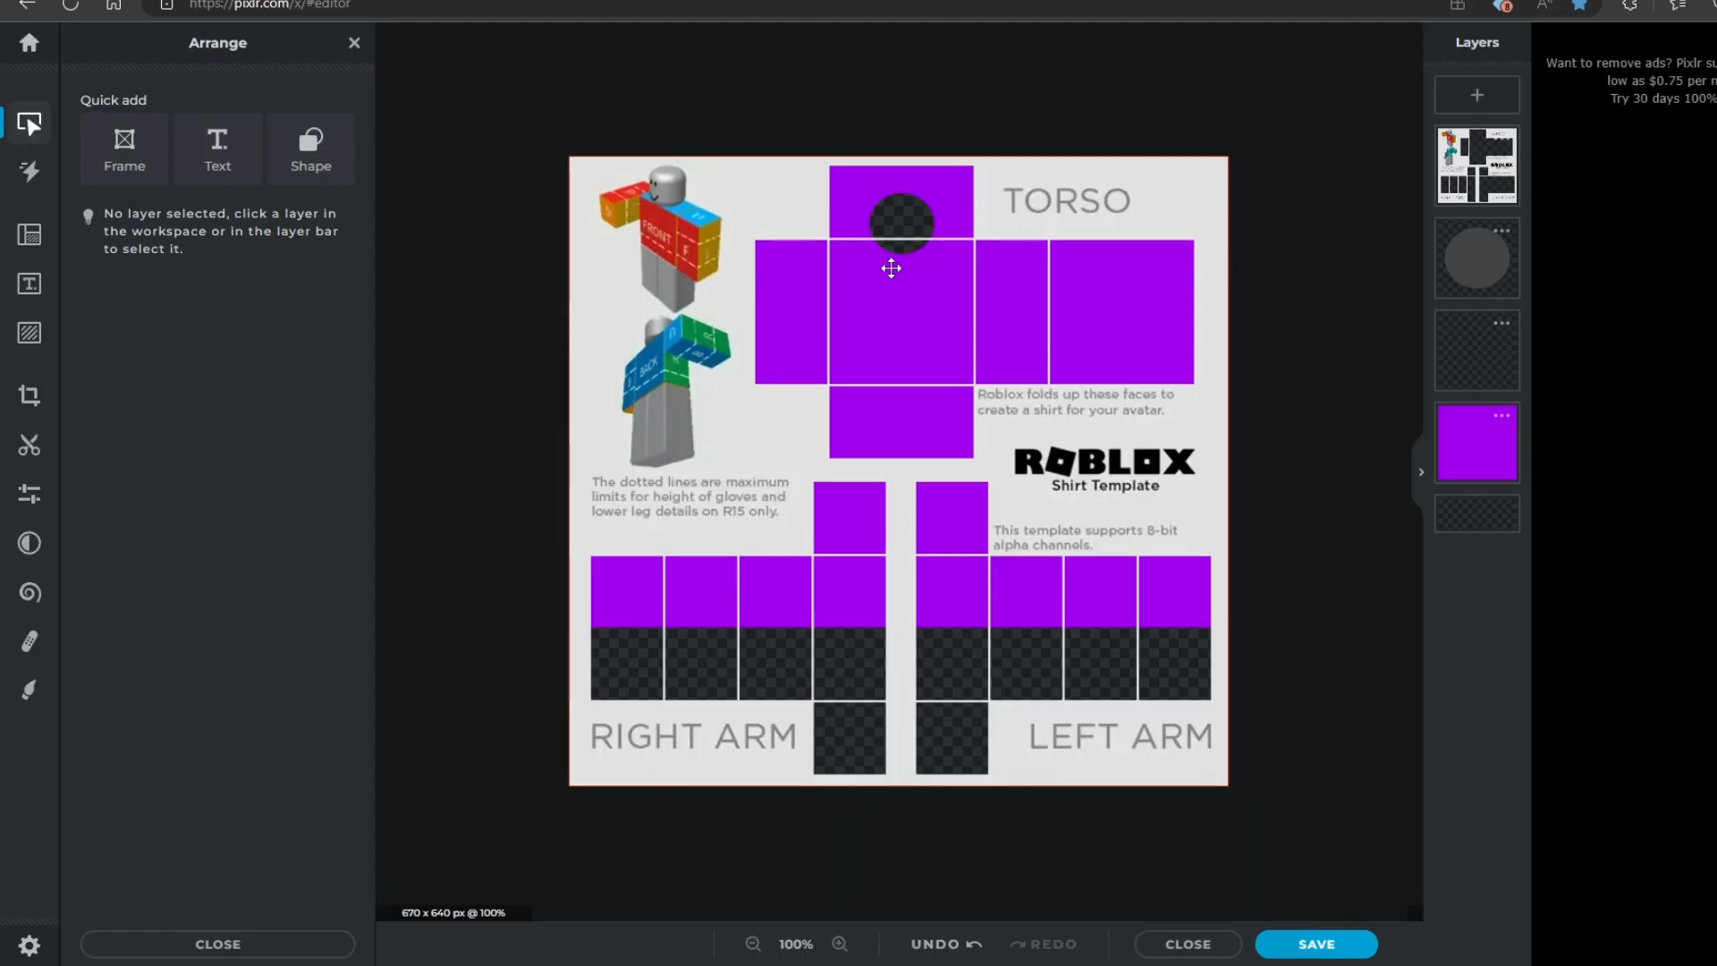
Step: Add the downloaded smiley picture 800px-SNice.svg.png as a new image layer above the shirt template
{"action": "left_click", "coordinate": [1477, 95]}
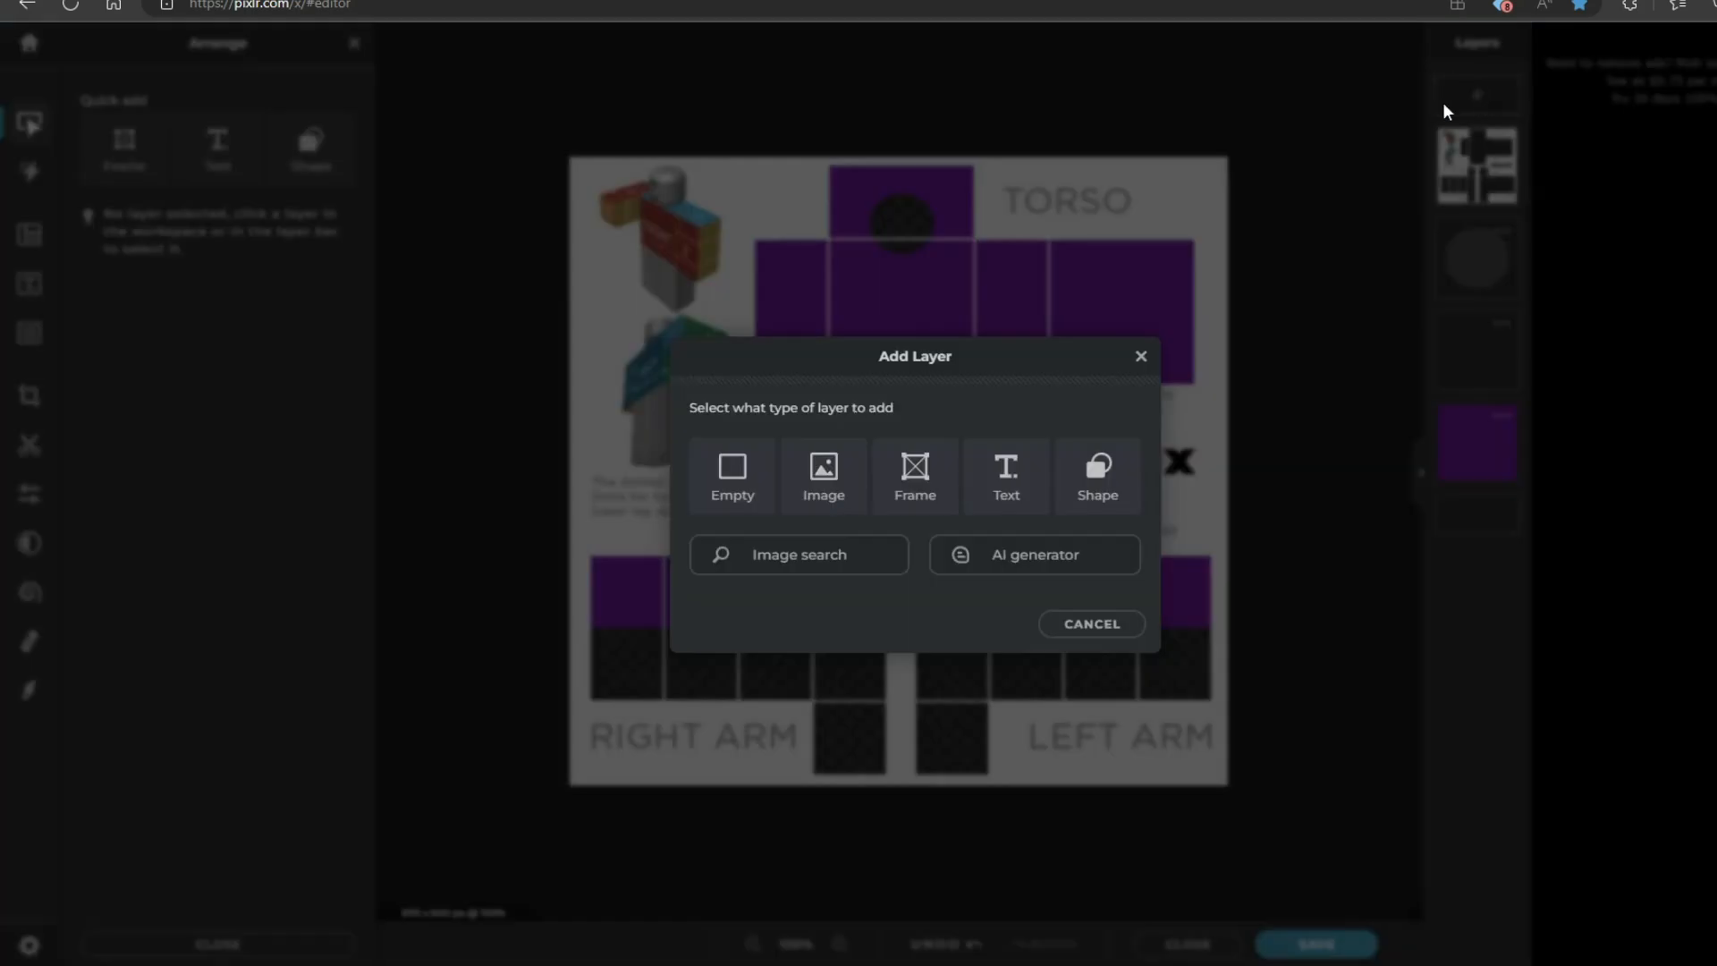
{"action": "left_click", "coordinate": [819, 475]}
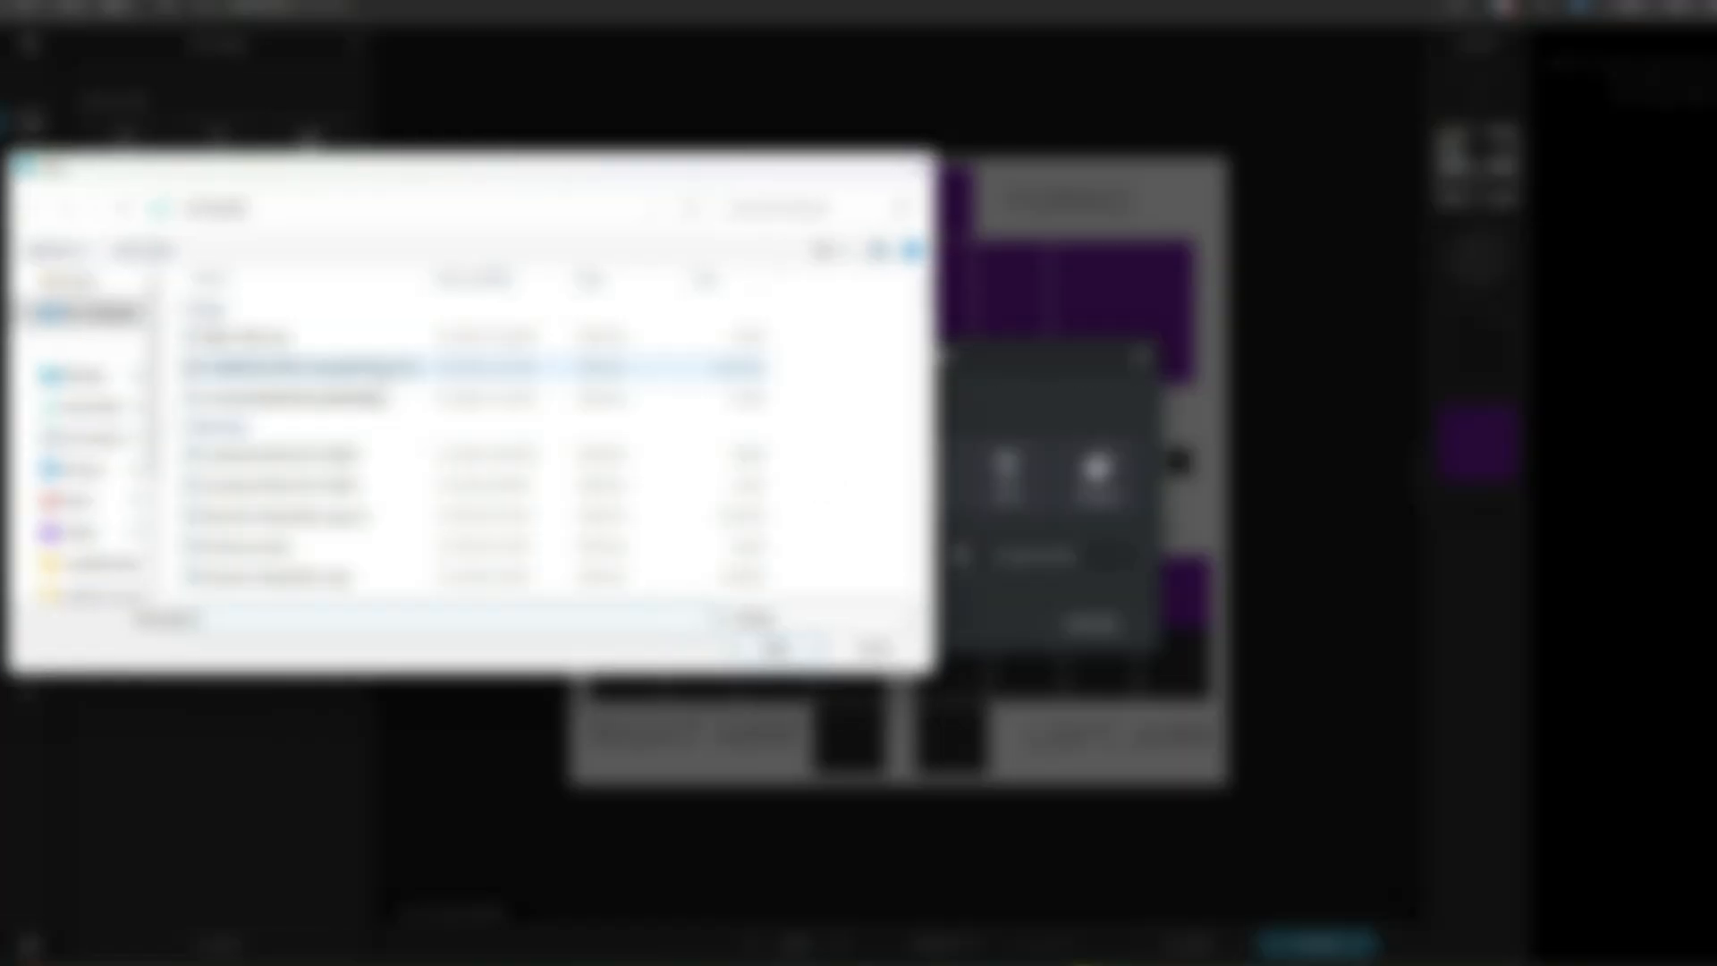
{"action": "double_click", "coordinate": [271, 336]}
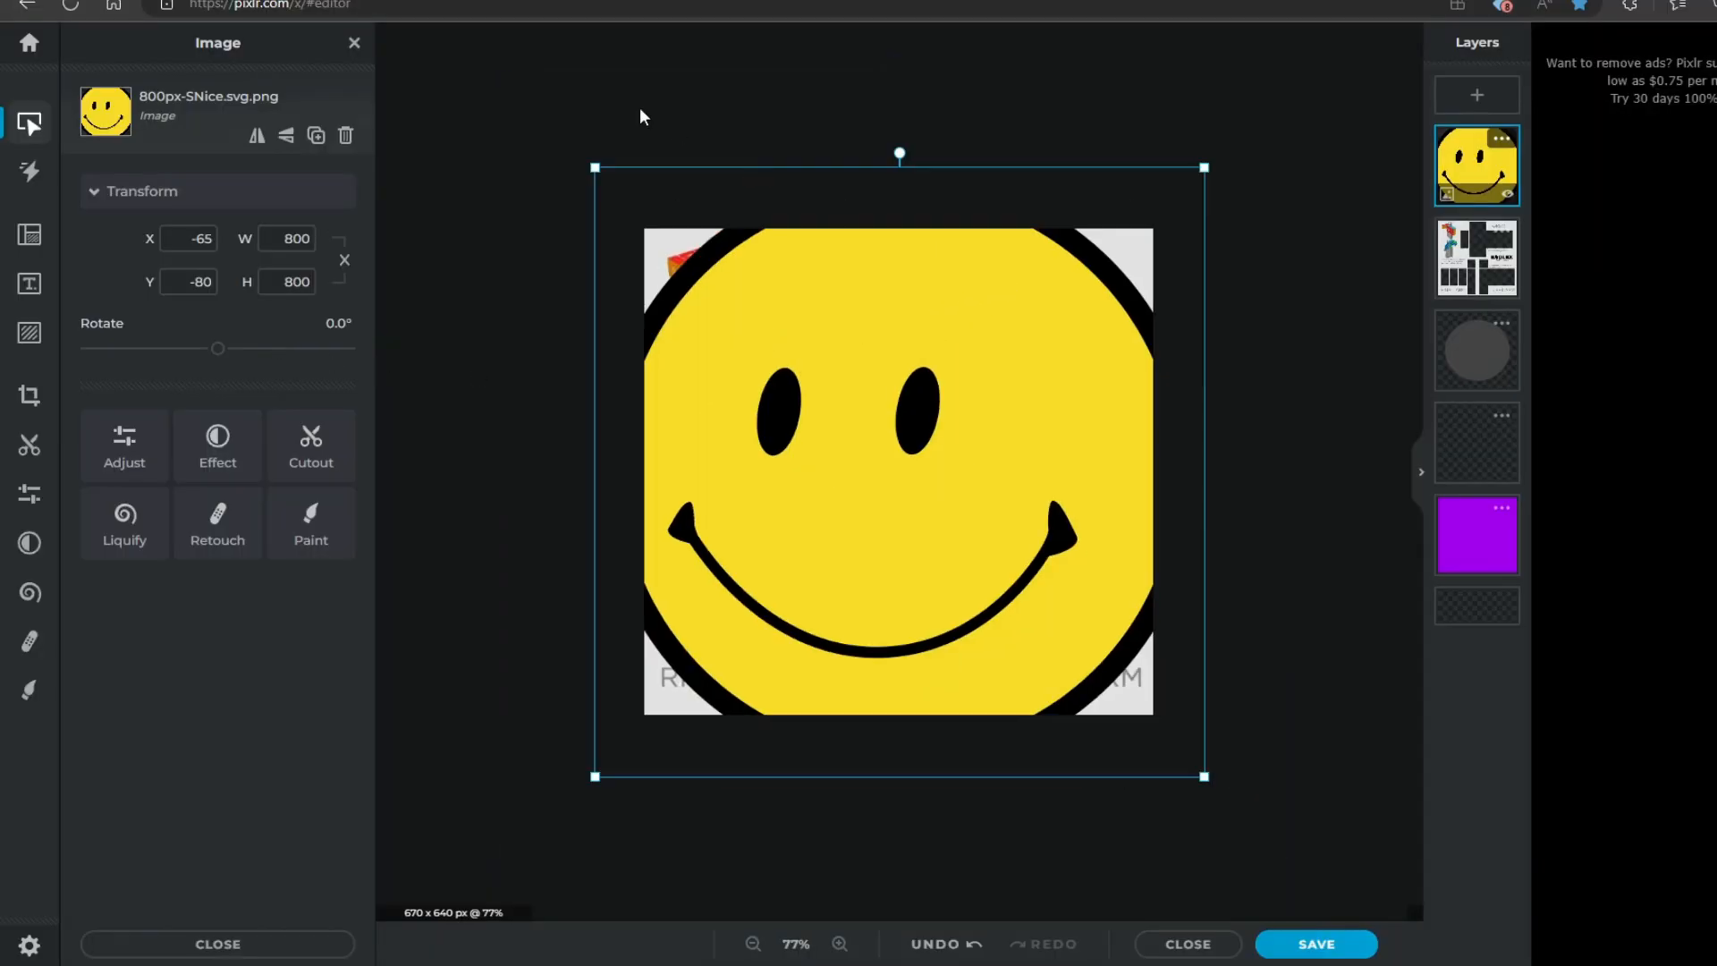
Step: Lock the smiley's aspect ratio, scale it down to about 149 × 149 px and move it onto the front torso panel
{"action": "left_click_drag", "start_coordinate": [594, 168], "coordinate": [1082, 617]}
{"action": "left_click", "coordinate": [345, 259]}
{"action": "key", "text": "ctrl+z"}
{"action": "left_click_drag", "start_coordinate": [607, 168], "coordinate": [1093, 661]}
{"action": "left_click_drag", "start_coordinate": [1128, 742], "coordinate": [880, 383]}
Step: Shrink the smiley further and centre it on the front torso panel below the neck cutout
{"action": "scroll", "coordinate": [855, 297], "scroll_direction": "up", "scroll_amount": 5}
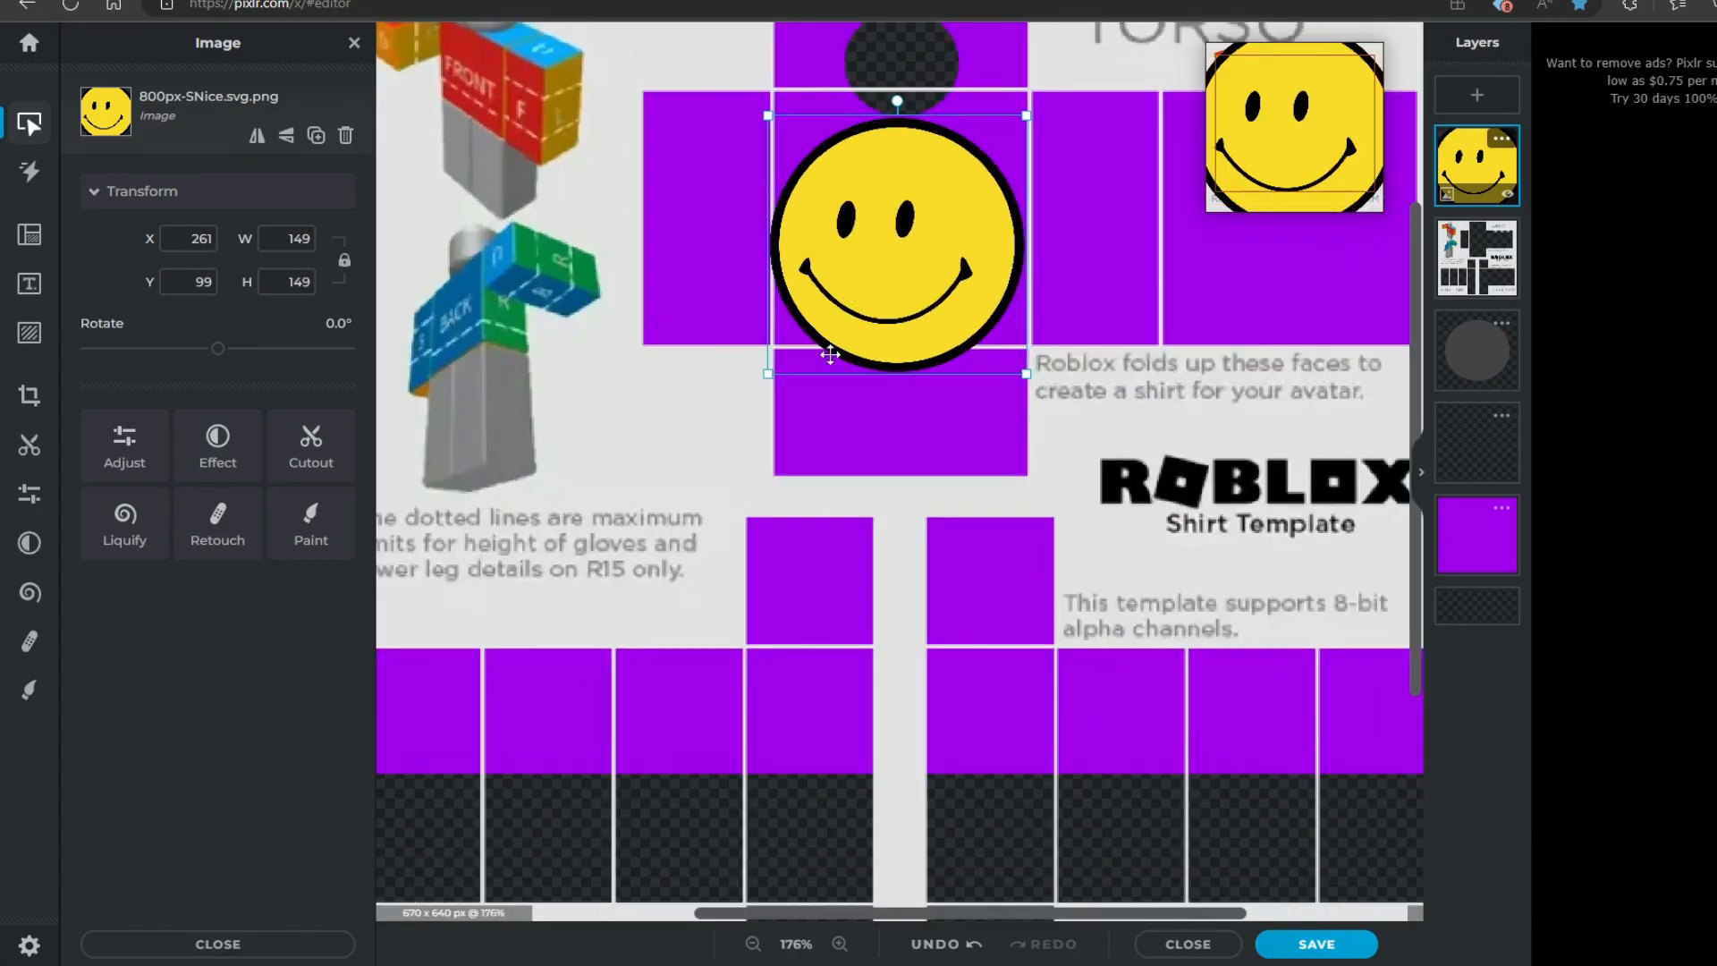
{"action": "left_click_drag", "start_coordinate": [766, 369], "coordinate": [873, 267]}
{"action": "left_click_drag", "start_coordinate": [970, 180], "coordinate": [885, 234]}
{"action": "left_click", "coordinate": [1118, 223]}
Step: Examine the whole shirt design, checking the smiley's placement, the neck cutout and the short sleeves
{"action": "scroll", "coordinate": [1119, 224], "scroll_direction": "down", "scroll_amount": 3}
{"action": "left_click", "coordinate": [465, 536]}
{"action": "scroll", "coordinate": [885, 234], "scroll_direction": "up", "scroll_amount": 2}
{"action": "scroll", "coordinate": [885, 234], "scroll_direction": "down", "scroll_amount": 3}
{"action": "left_click", "coordinate": [992, 107]}
{"action": "scroll", "coordinate": [992, 107], "scroll_direction": "down", "scroll_amount": 2}
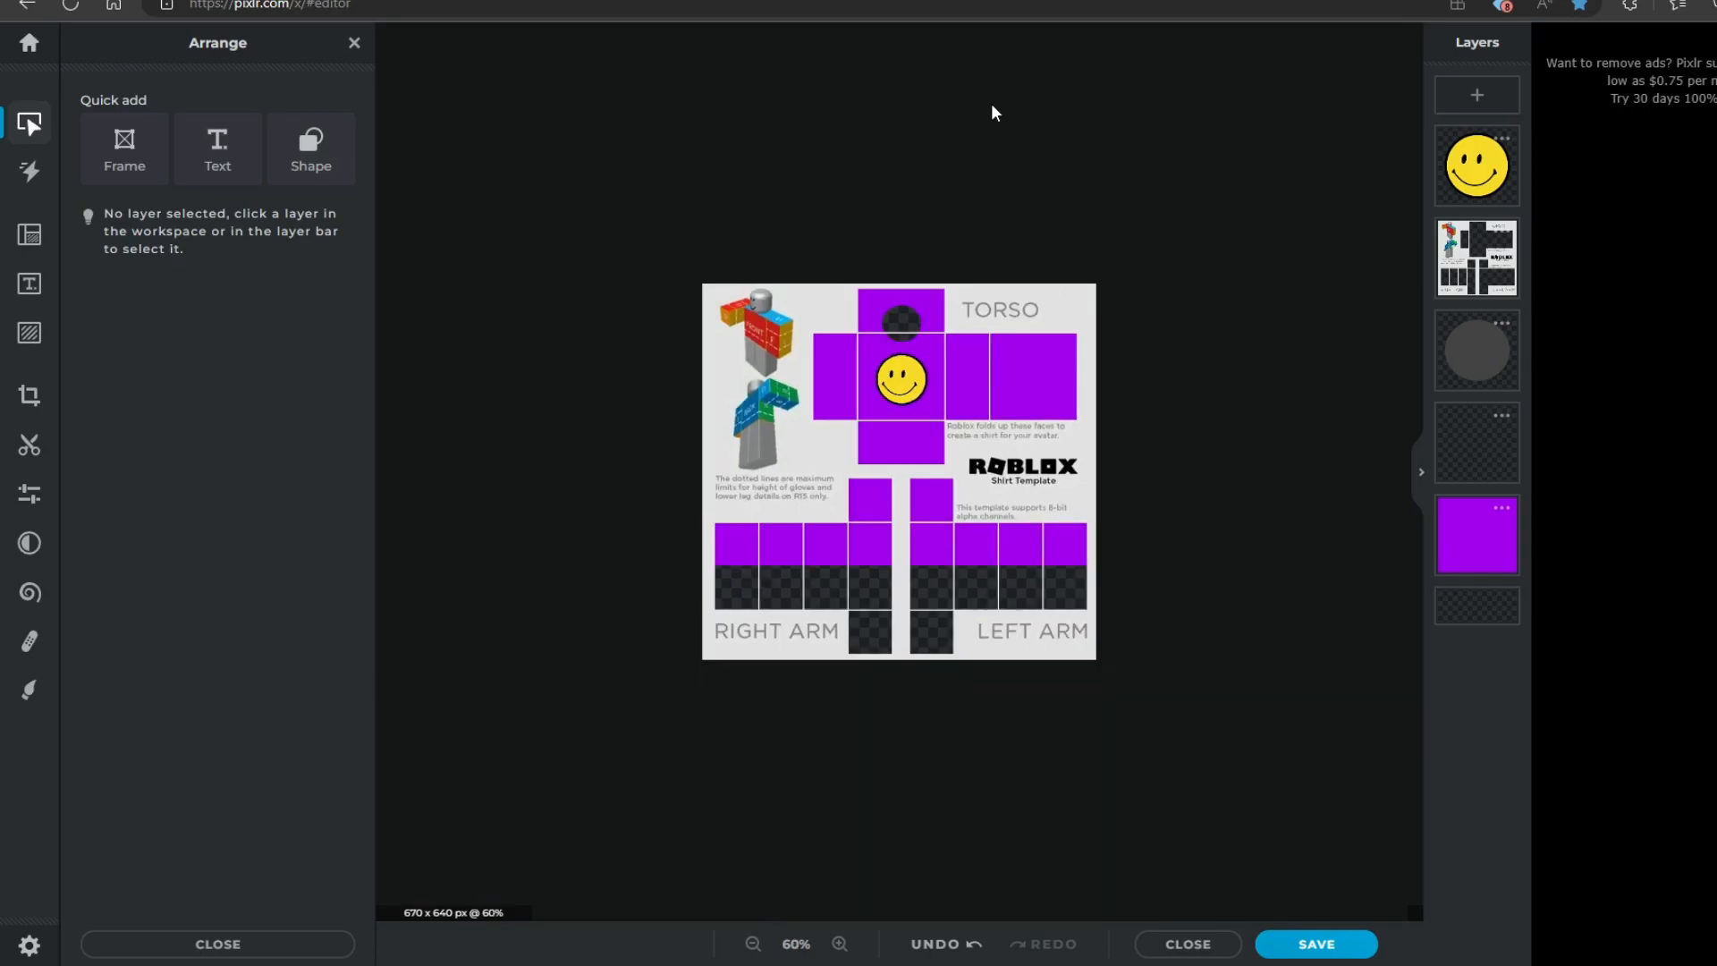
{"action": "scroll", "coordinate": [869, 217], "scroll_direction": "up", "scroll_amount": 2}
{"action": "left_click", "coordinate": [868, 217]}
{"action": "left_click", "coordinate": [1015, 59]}
{"action": "scroll", "coordinate": [1016, 59], "scroll_direction": "down", "scroll_amount": 3}
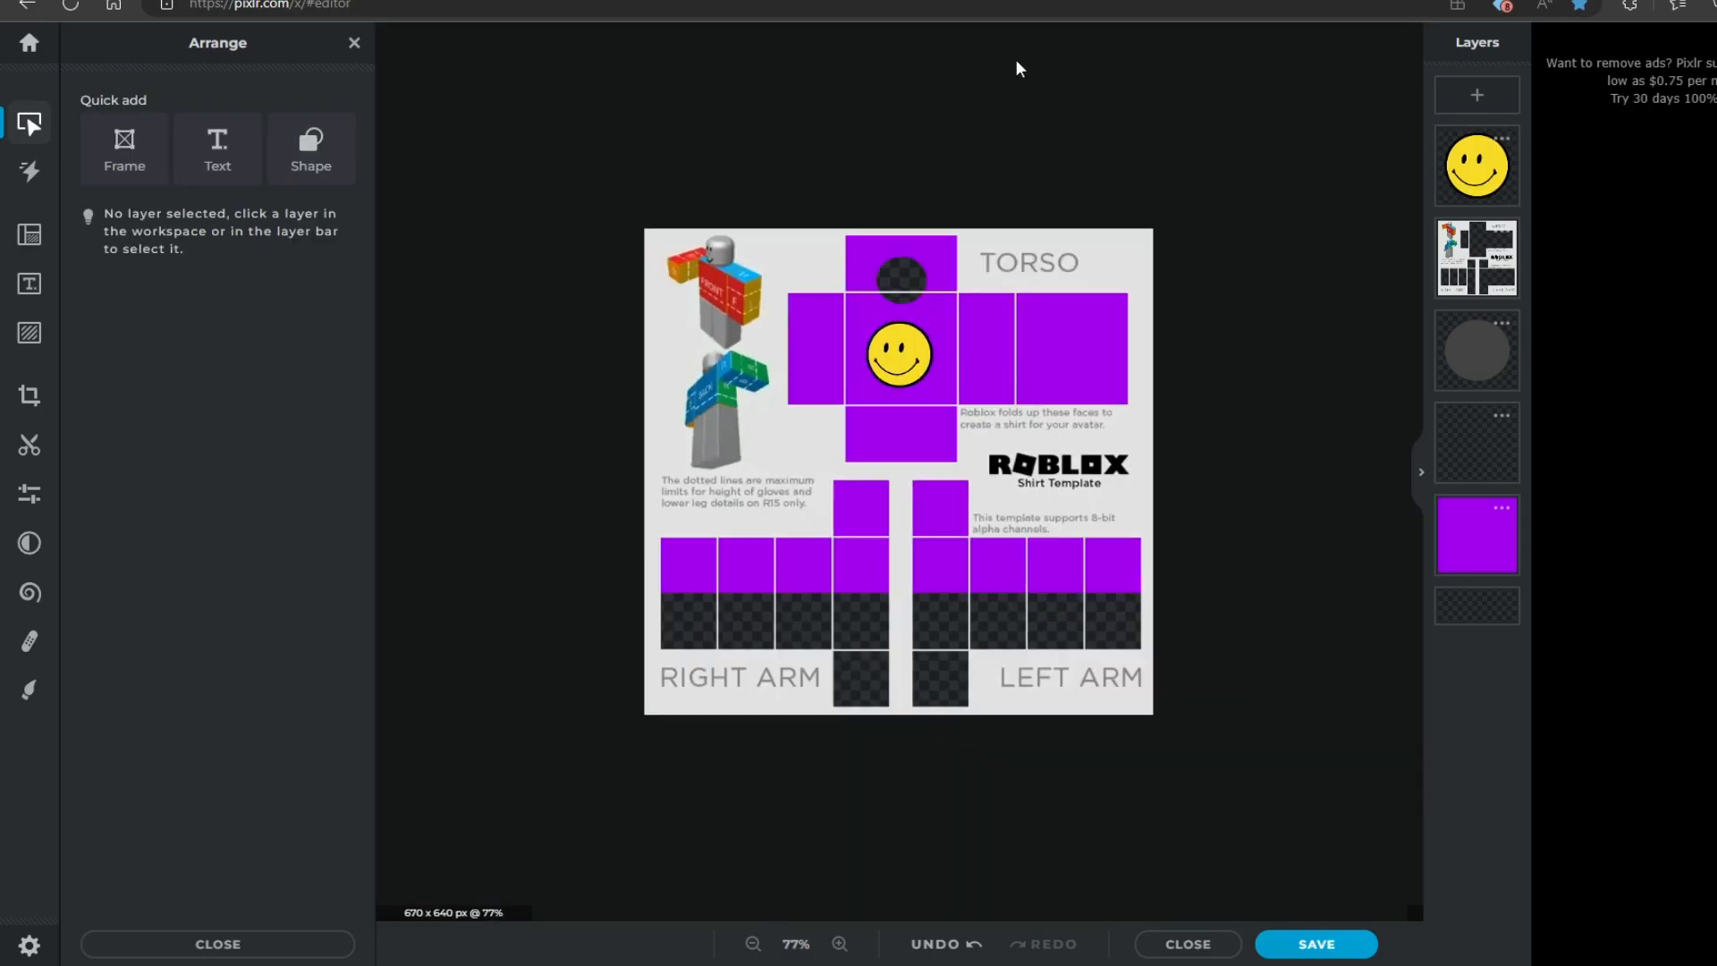
{"action": "scroll", "coordinate": [1004, 54], "scroll_direction": "up", "scroll_amount": 2}
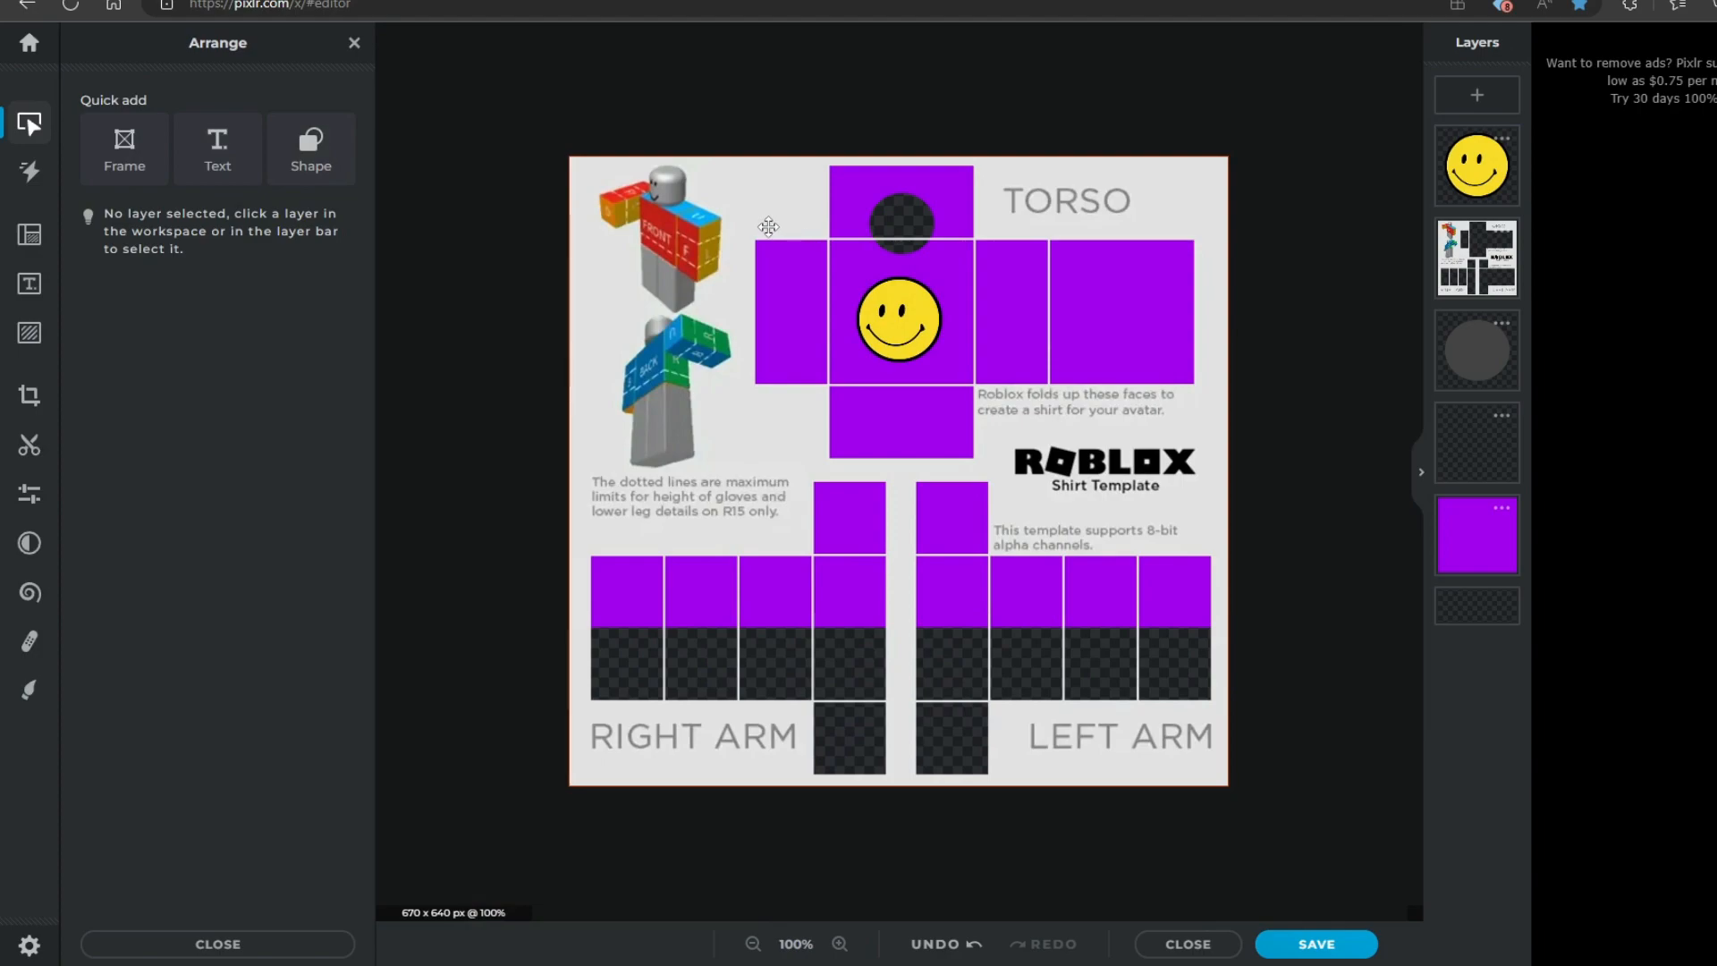
{"action": "scroll", "coordinate": [768, 226], "scroll_direction": "up", "scroll_amount": 1}
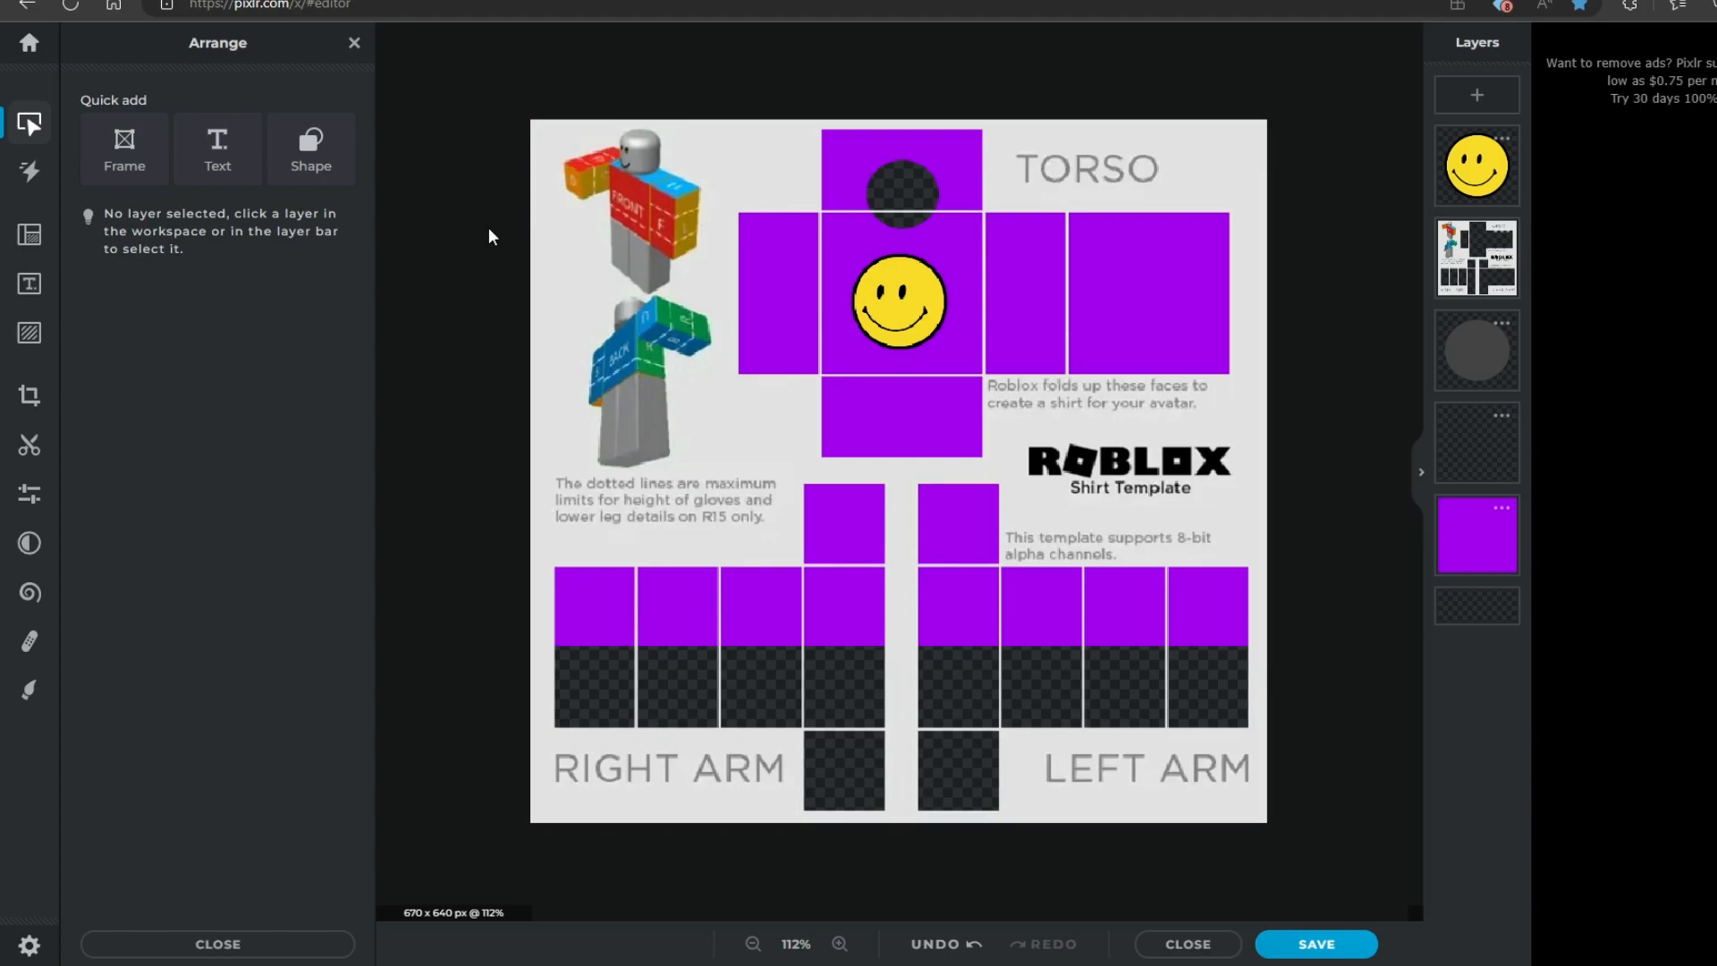
Step: Save the finished shirt design as shirttest.png
{"action": "left_click", "coordinate": [1328, 950]}
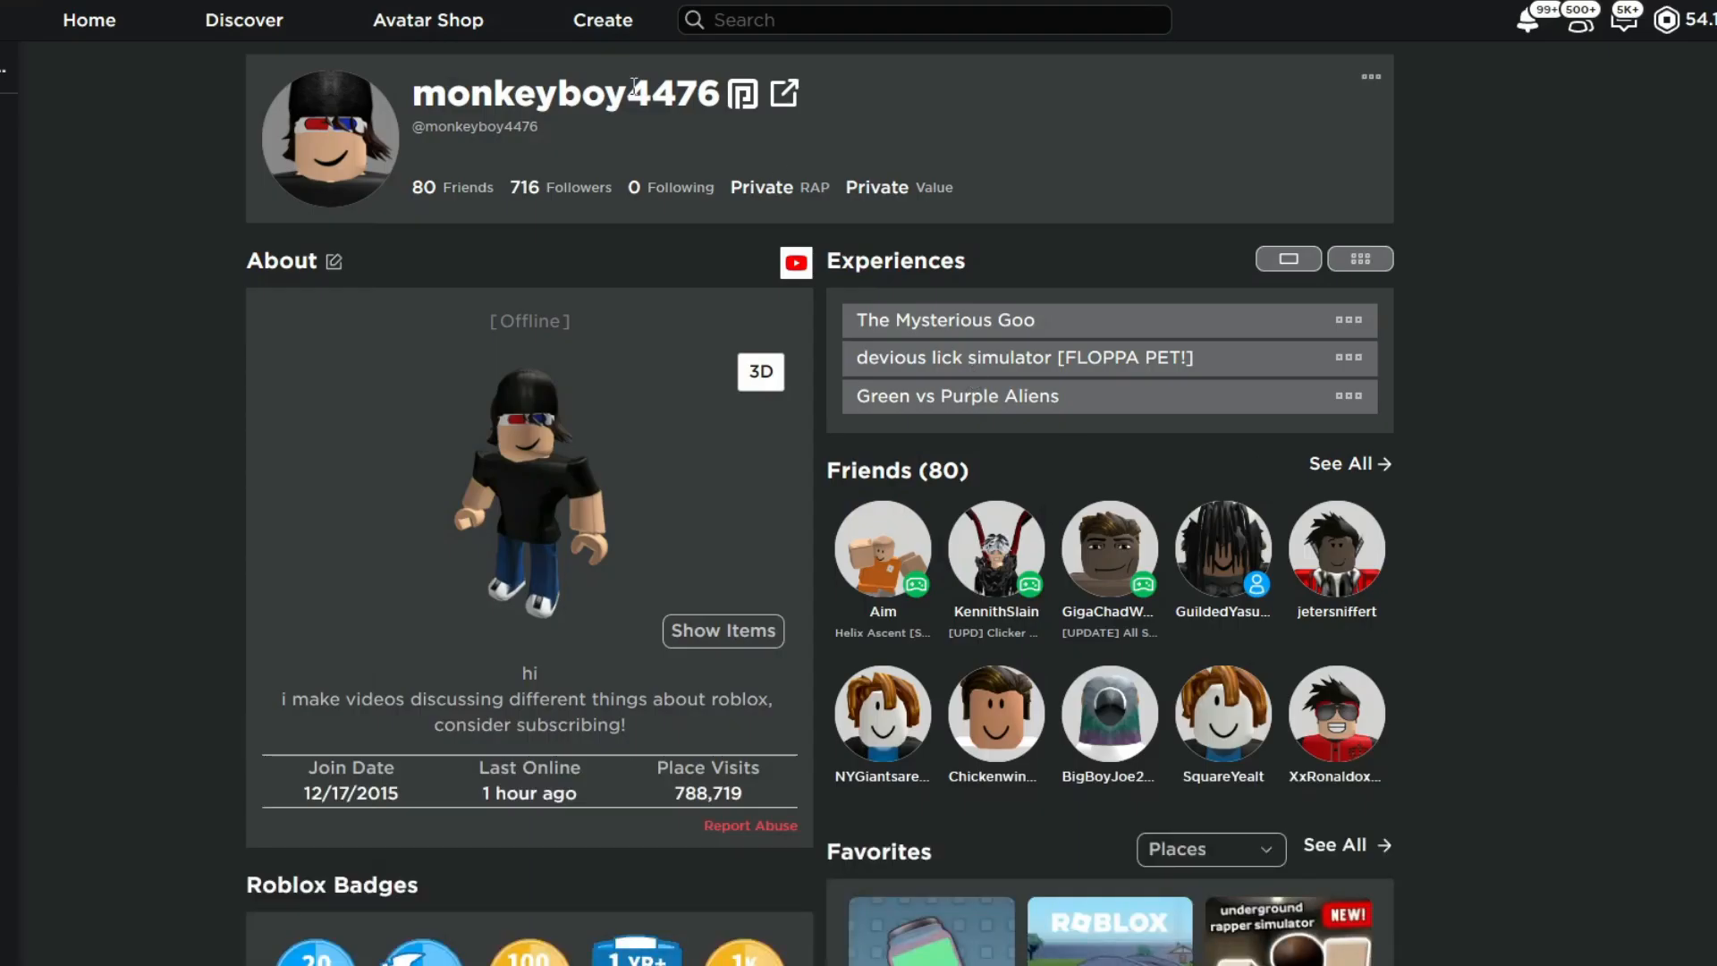
Step: Switch to Roblox's creator dashboard and prepare shirttest.png for upload as a shirt named "Purple Shirt" with the description "shirt"
{"action": "left_click", "coordinate": [602, 25]}
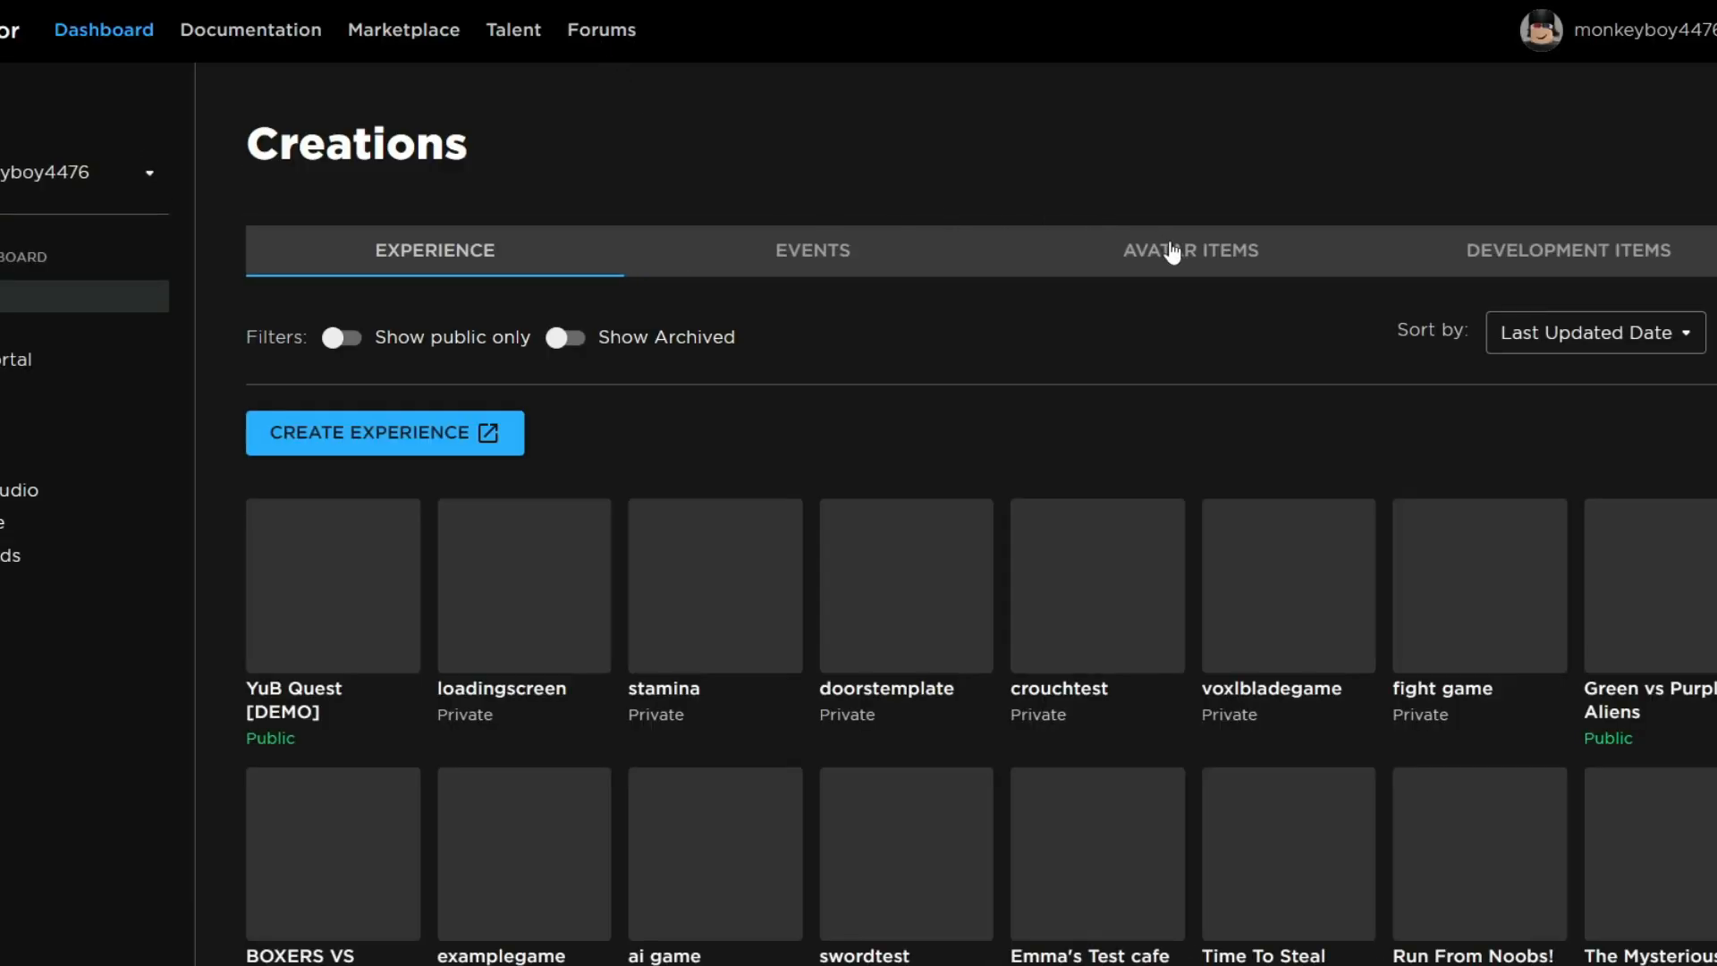
{"action": "left_click", "coordinate": [1172, 253]}
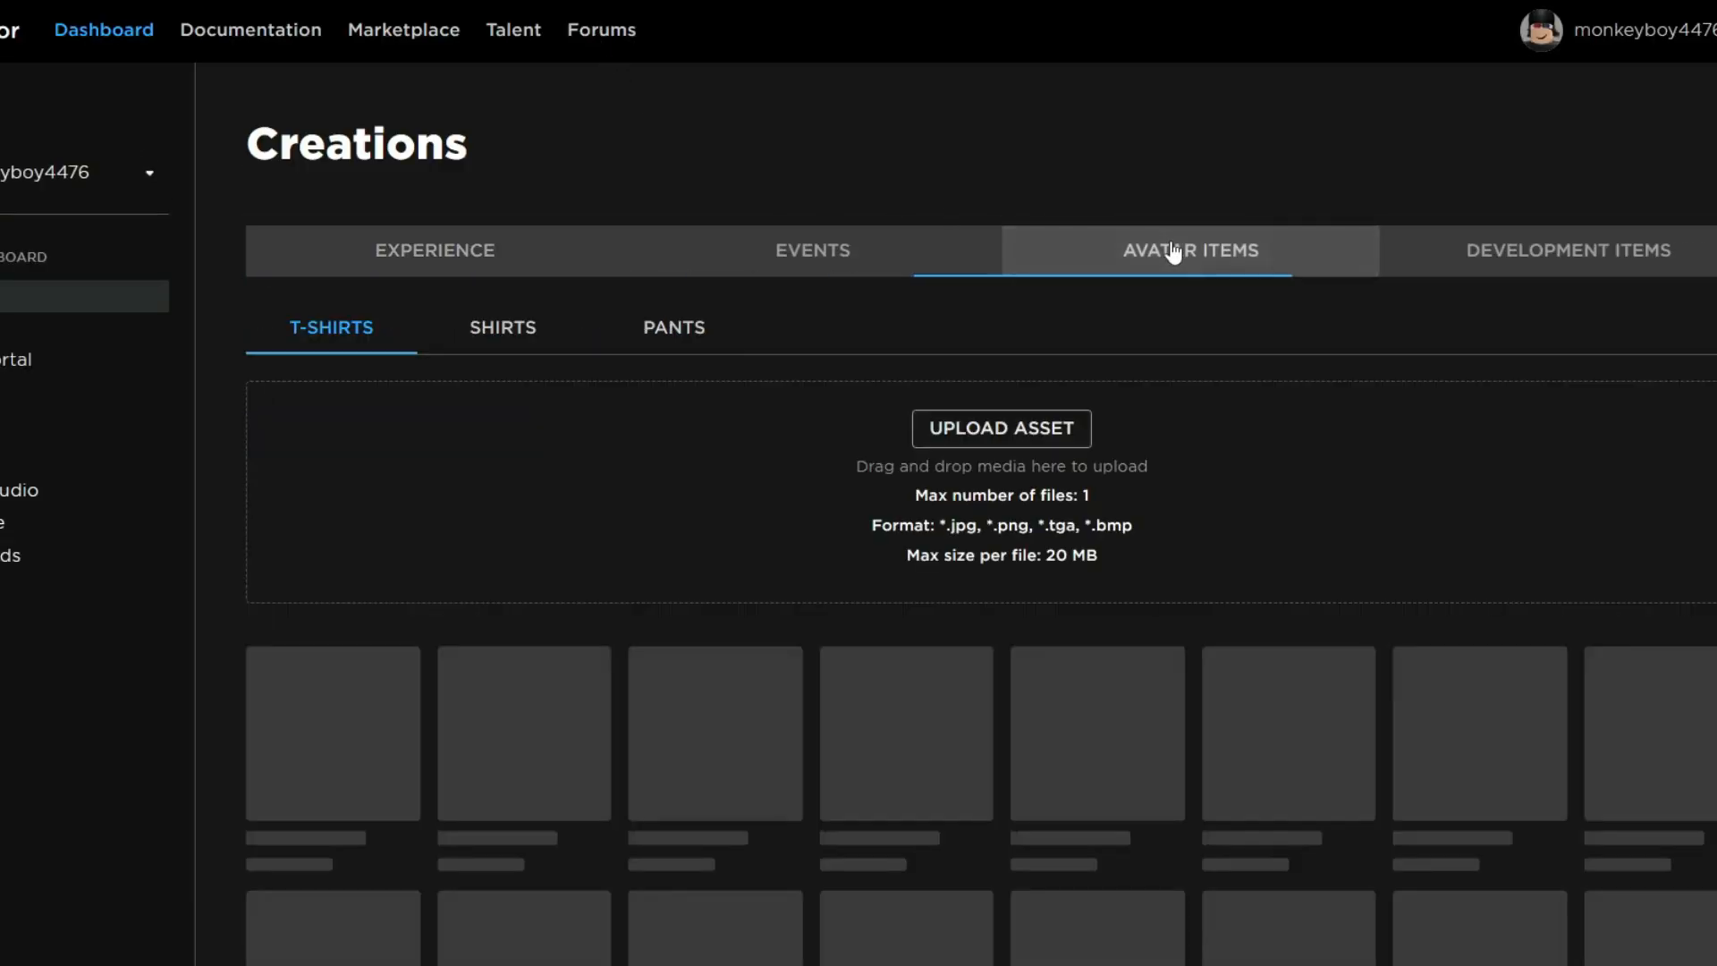
{"action": "left_click", "coordinate": [553, 325]}
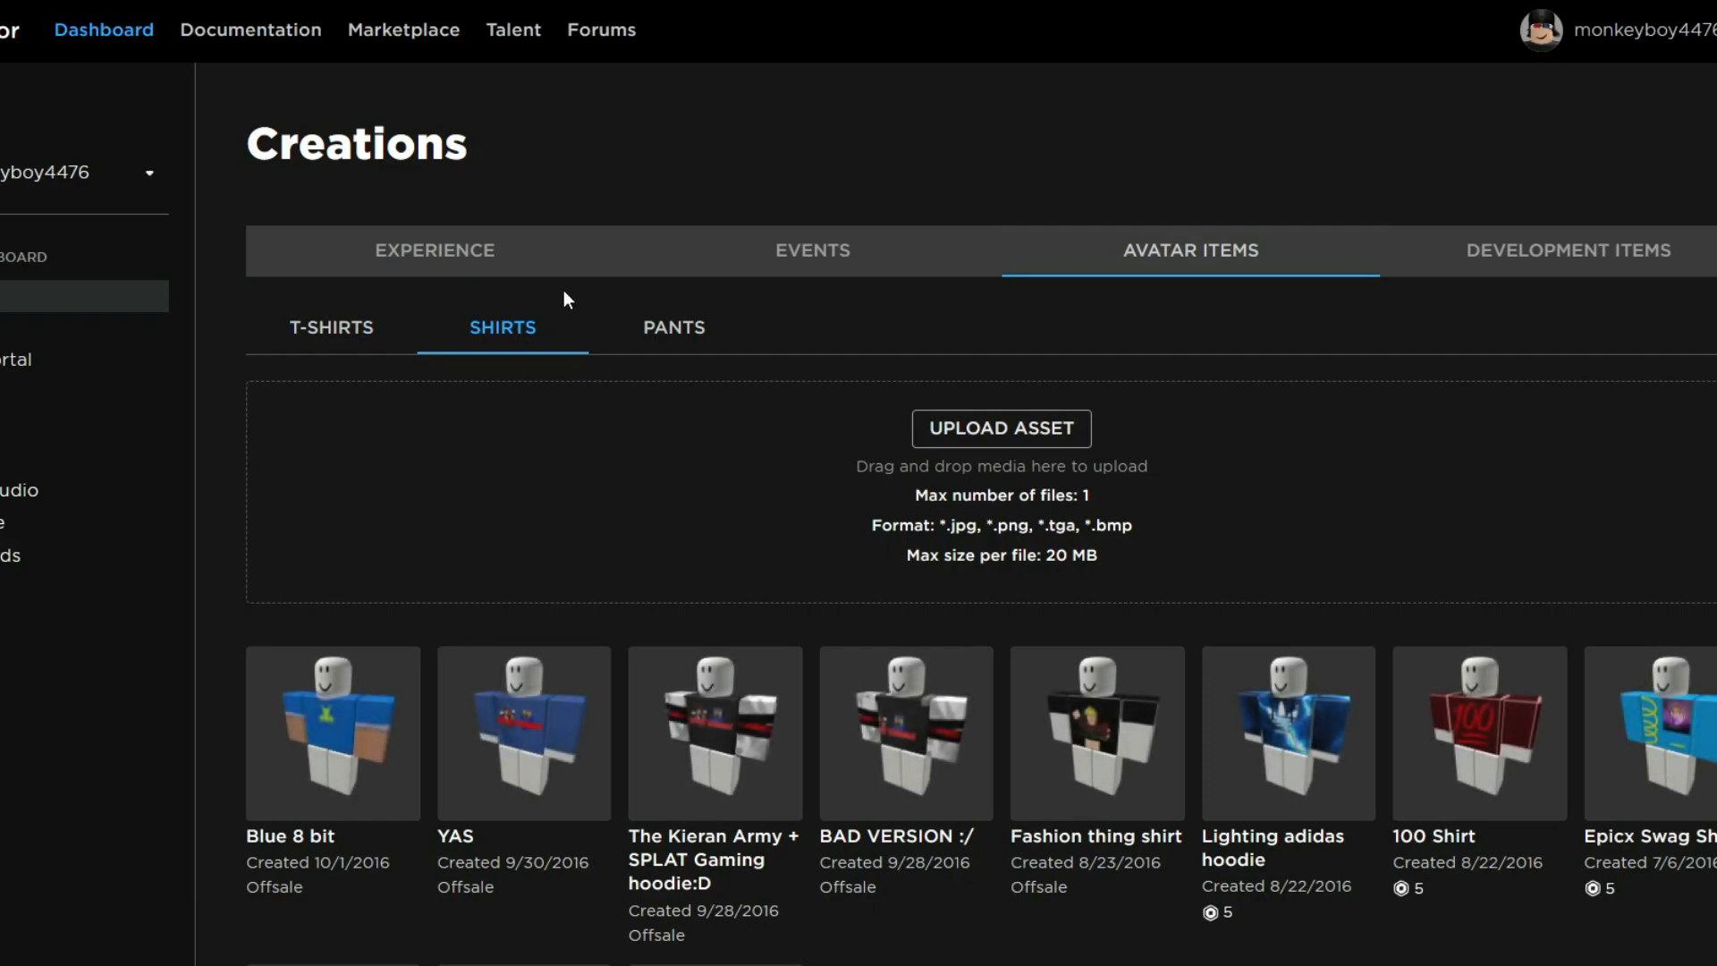
{"action": "left_click", "coordinate": [941, 436]}
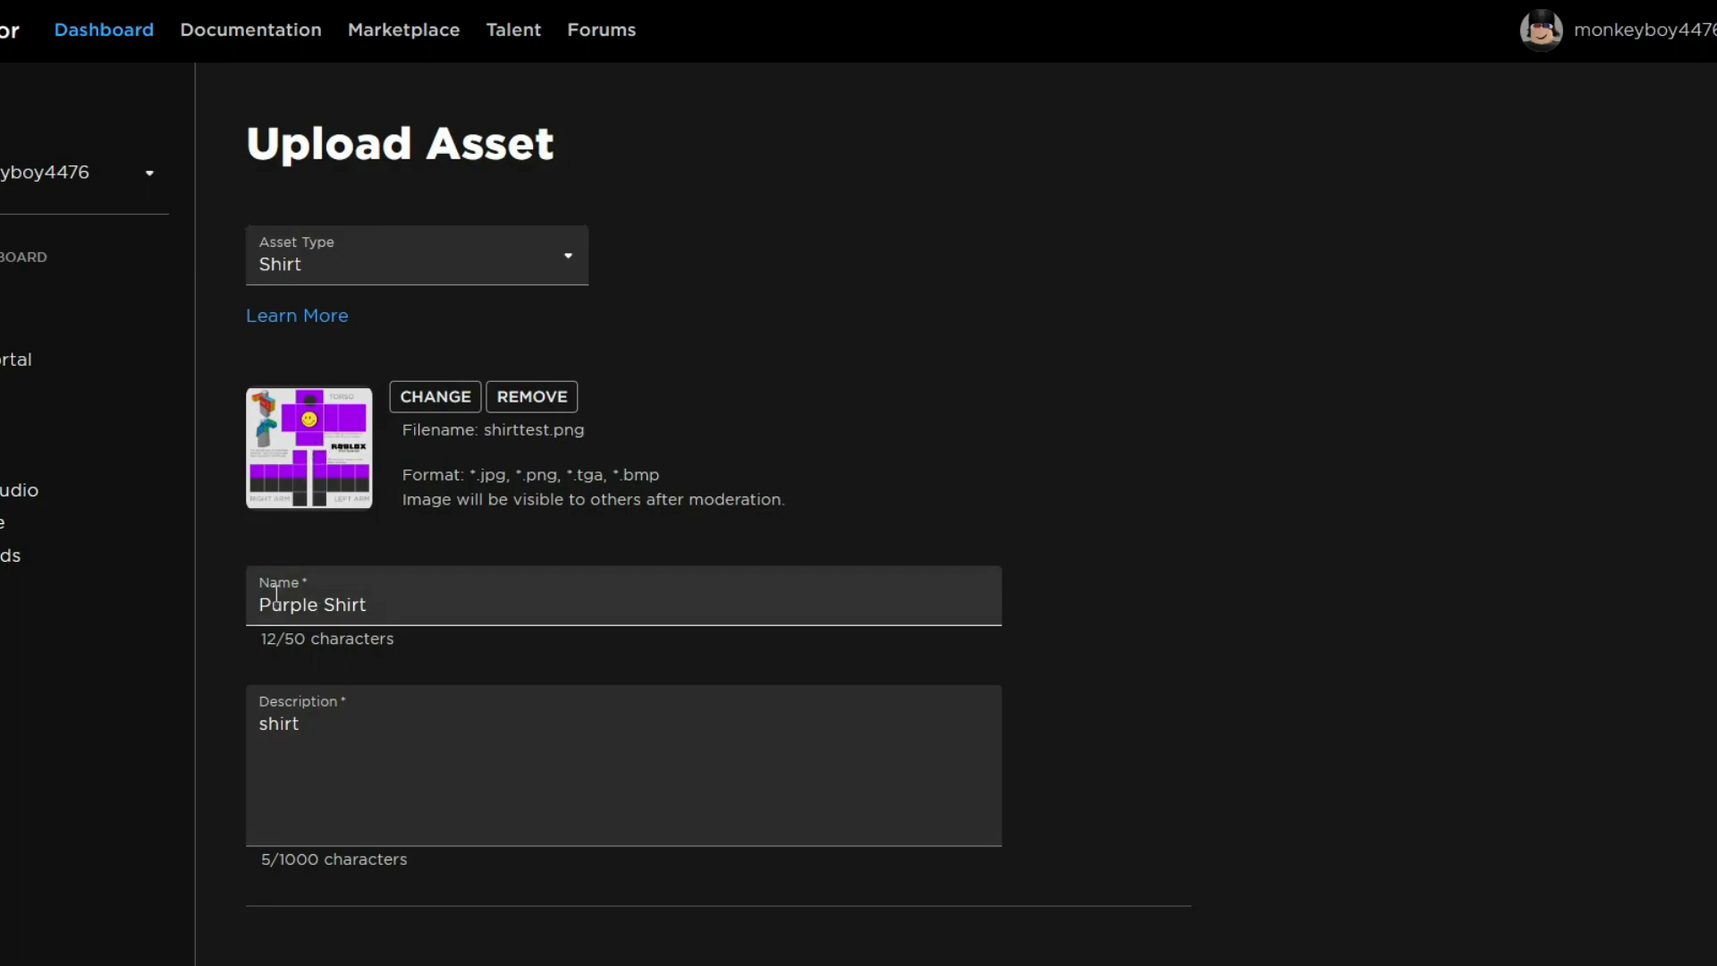
{"action": "scroll", "coordinate": [433, 572], "scroll_direction": "down", "scroll_amount": 2}
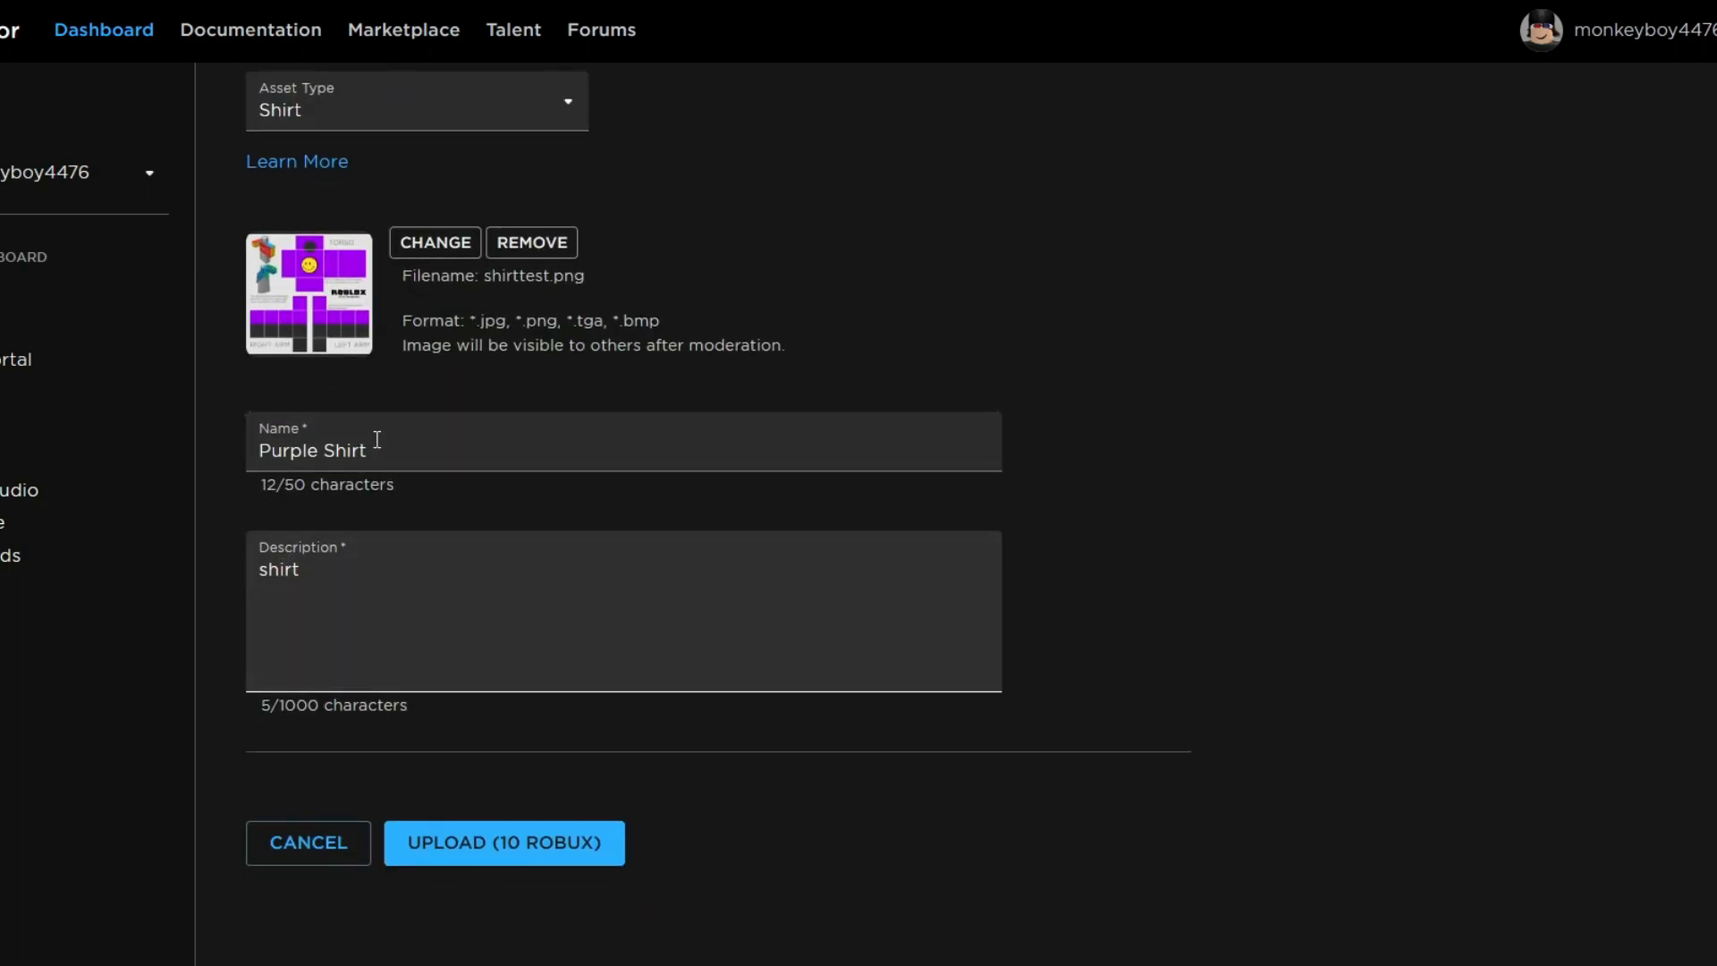